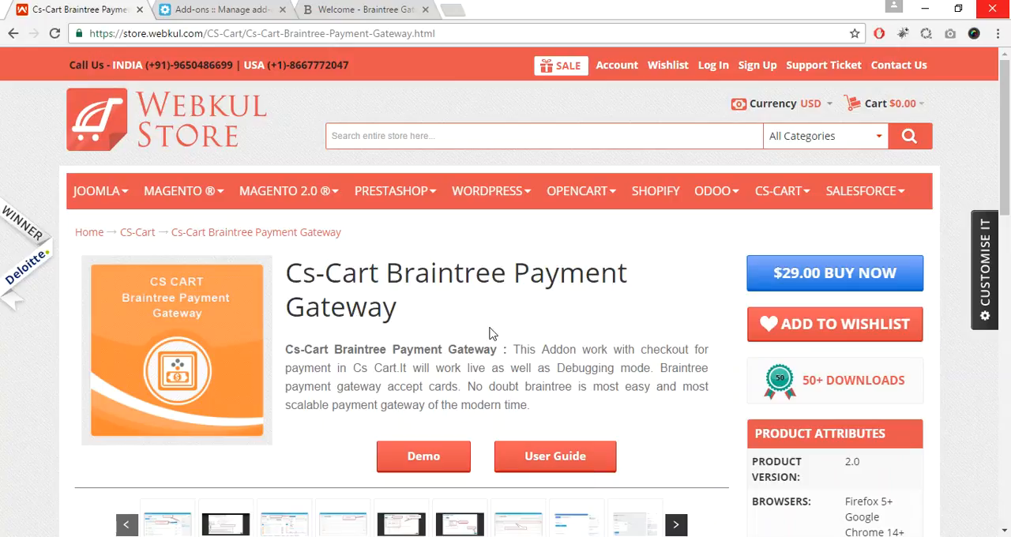
# Step: In the store's admin panel, upload and install the add-on from the local archive Cs-cart_Braintree_Payment_Gateway-4.3.x
pyautogui.hotkey('ctrl', 'Tab')
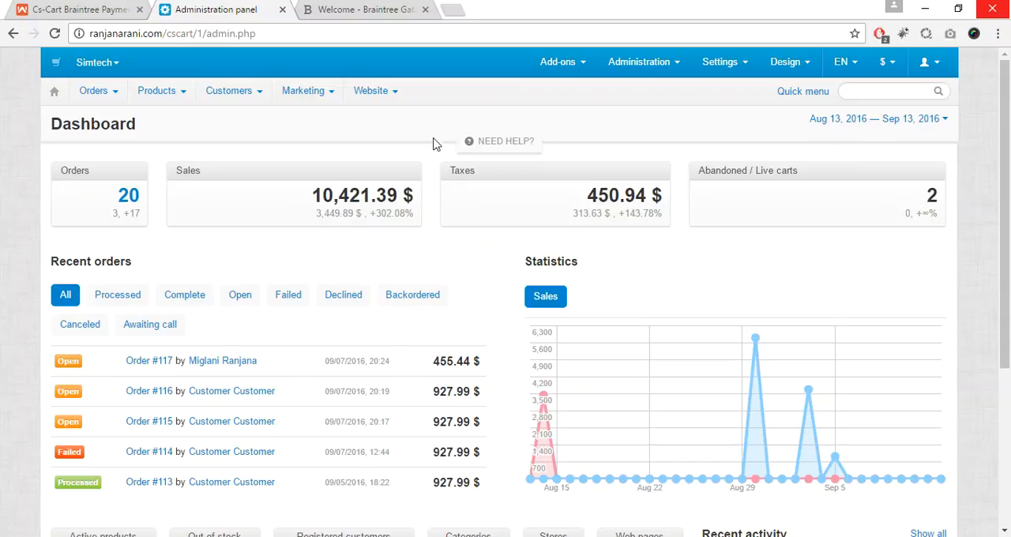
pyautogui.moveTo(563, 75)
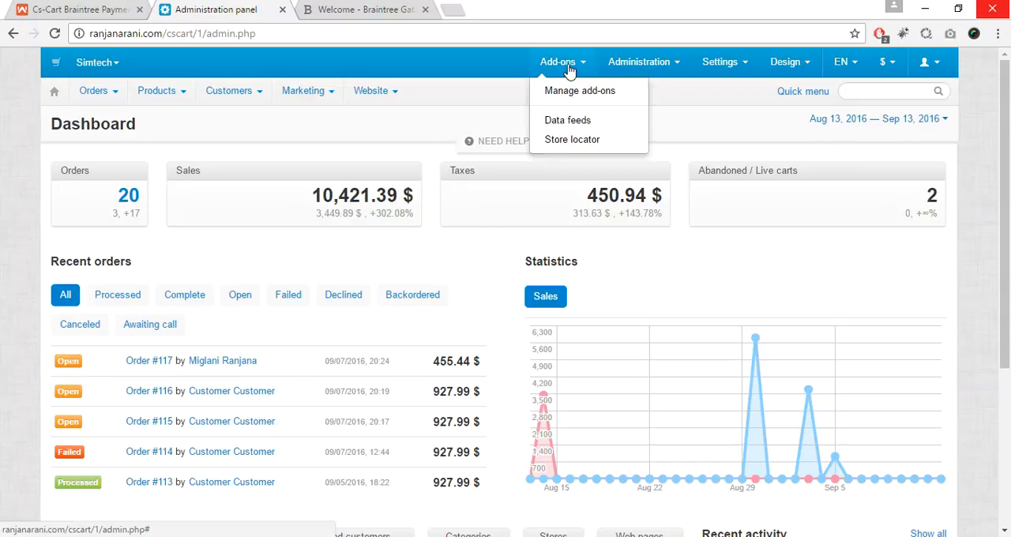
pyautogui.click(572, 98)
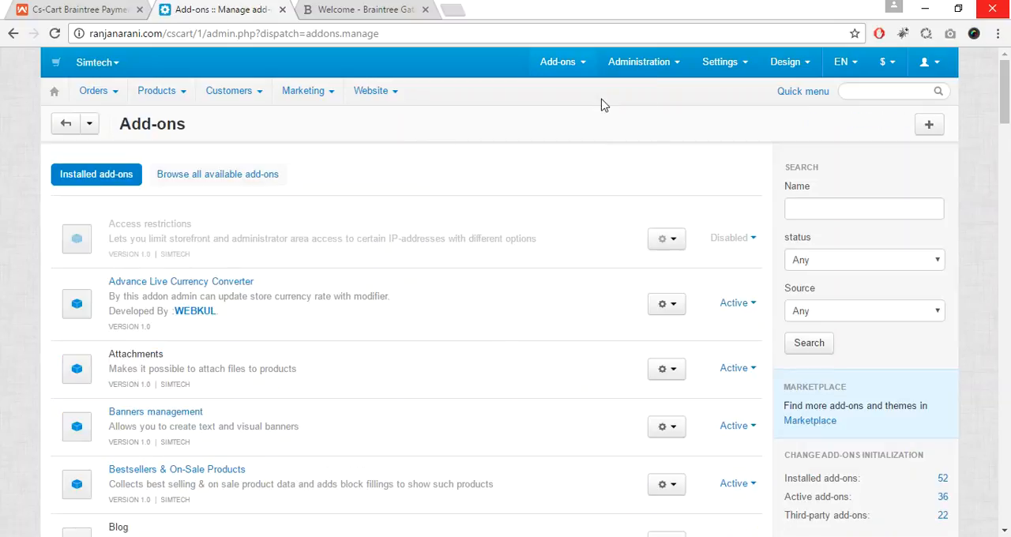
pyautogui.click(930, 128)
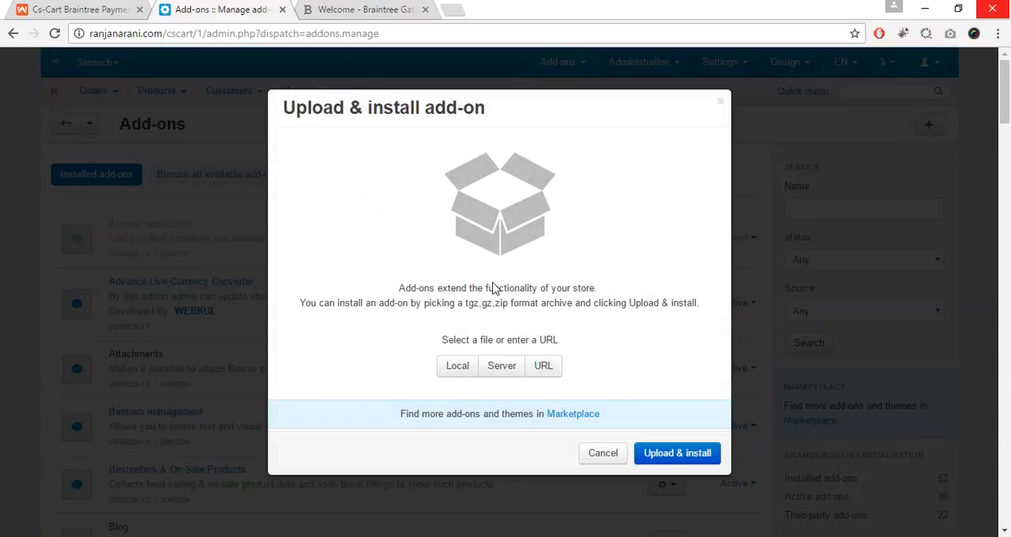
pyautogui.click(457, 368)
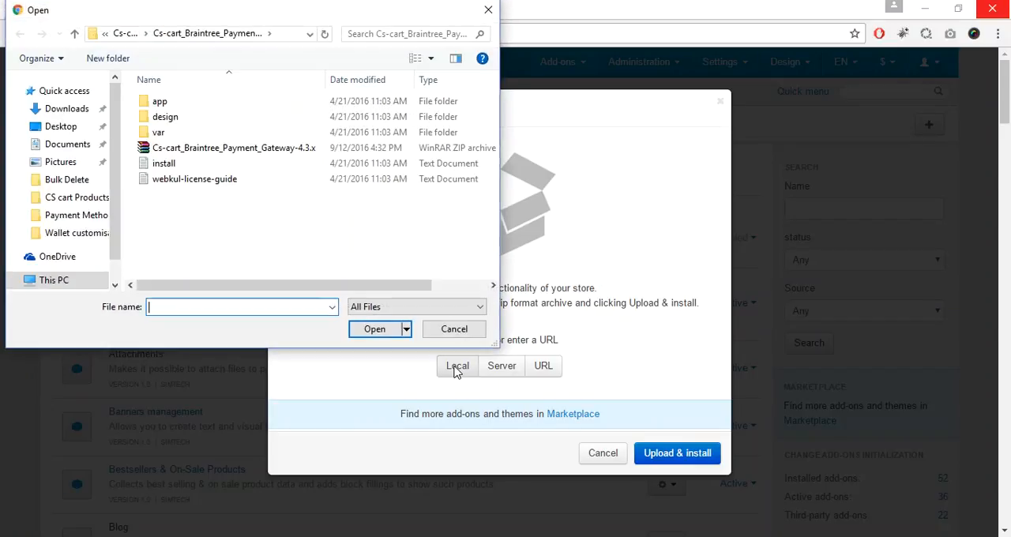
pyautogui.doubleClick(277, 158)
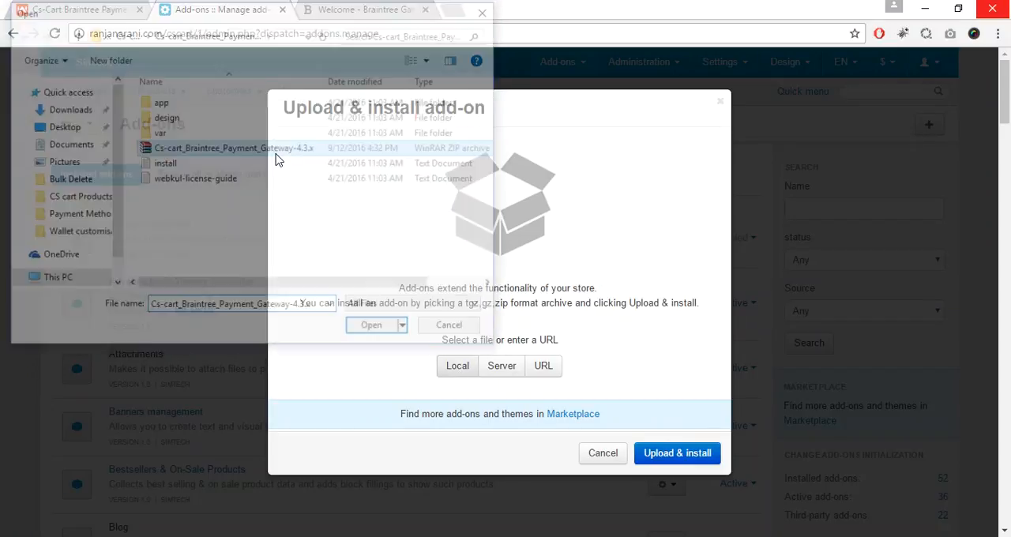
pyautogui.click(664, 464)
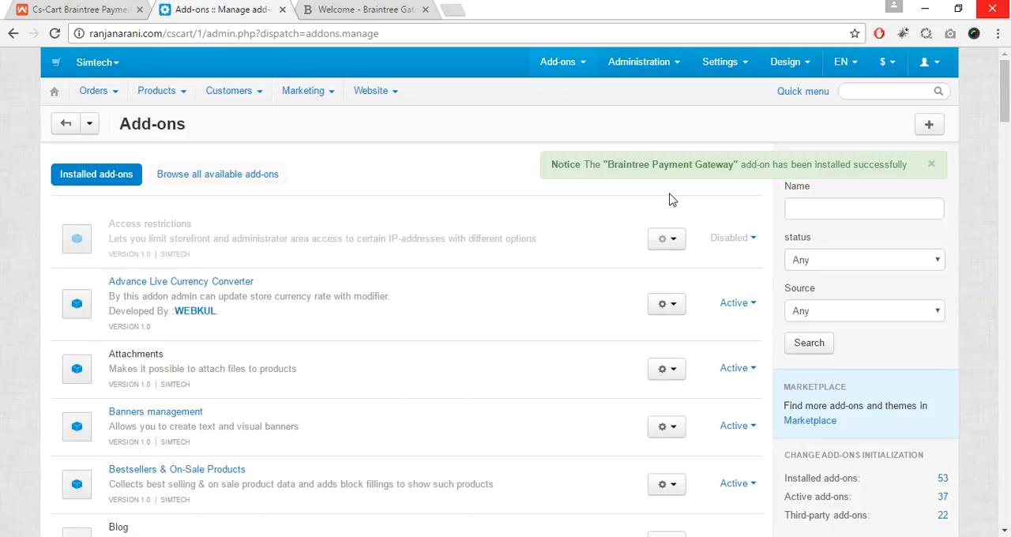
# Step: Filter the installed add-ons by "brain" and open the settings of the Braintree Payment Gateway add-on
pyautogui.write('brain')
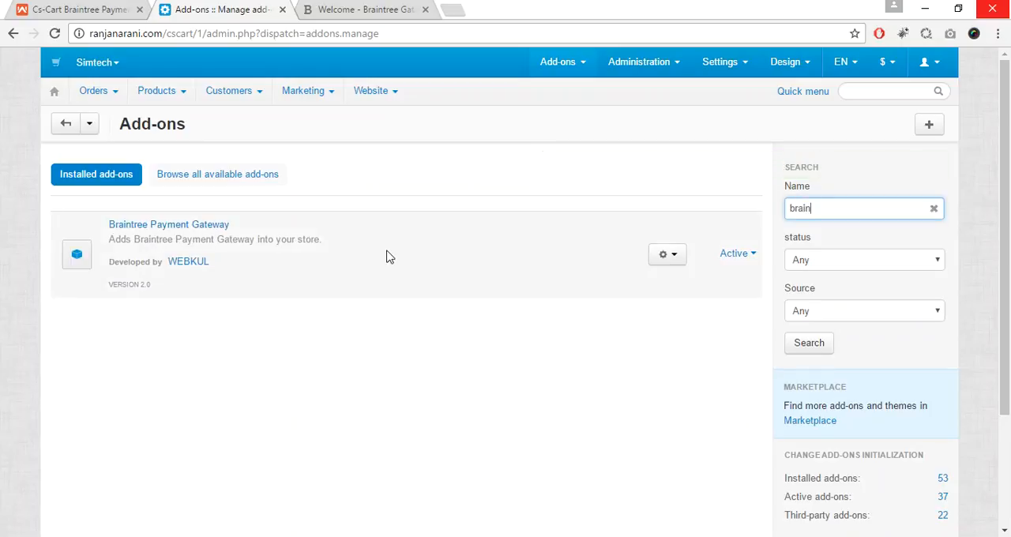
pyautogui.click(678, 265)
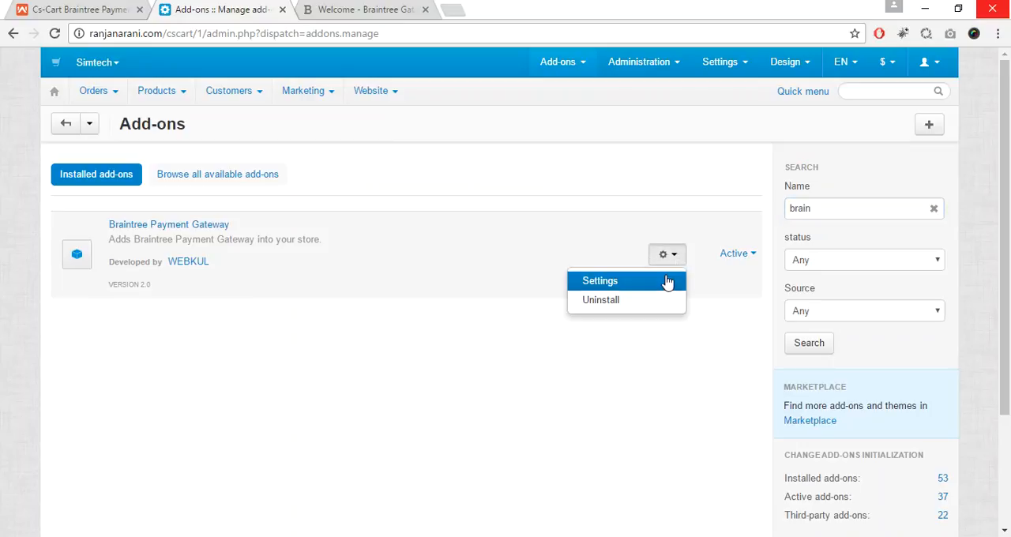
pyautogui.click(668, 283)
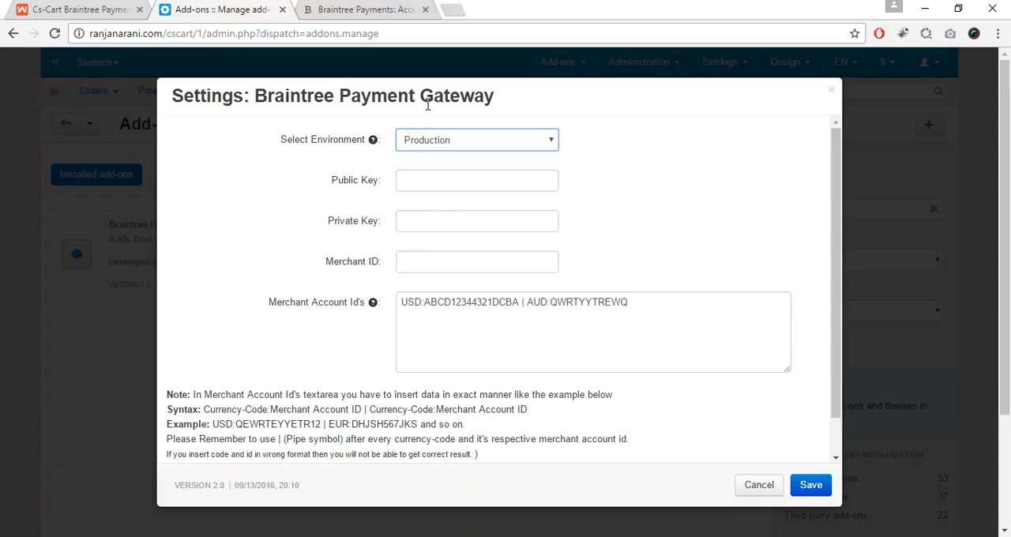
# Step: Set the Braintree Payment Gateway environment to Sandbox
pyautogui.moveTo(280, 147); pyautogui.dragTo(355, 154)
pyautogui.click(359, 155)
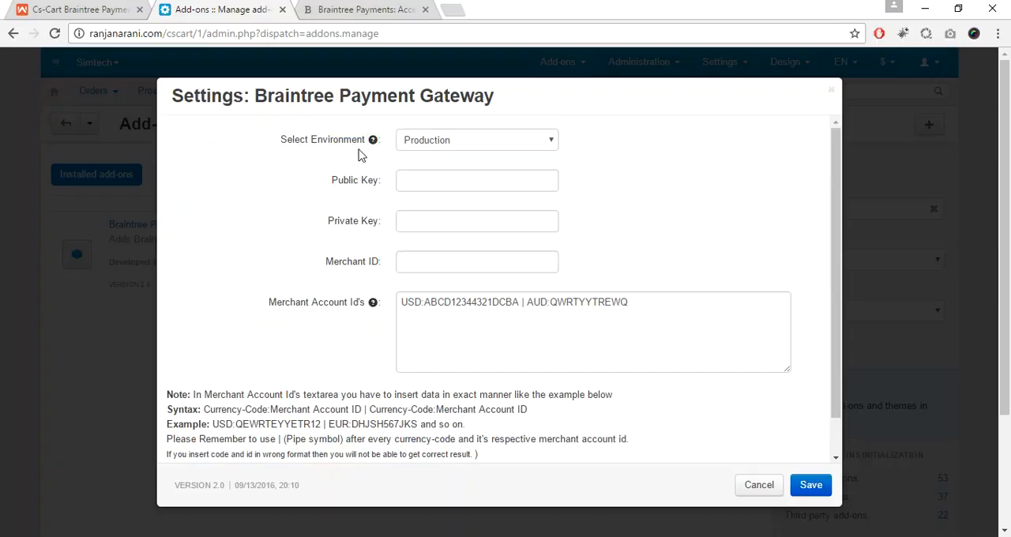
pyautogui.click(462, 148)
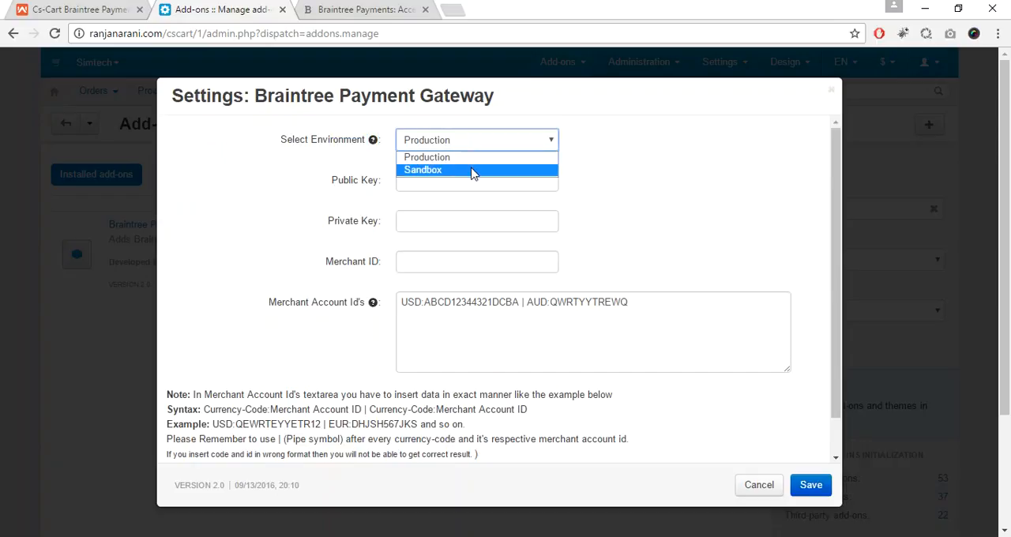
pyautogui.click(472, 171)
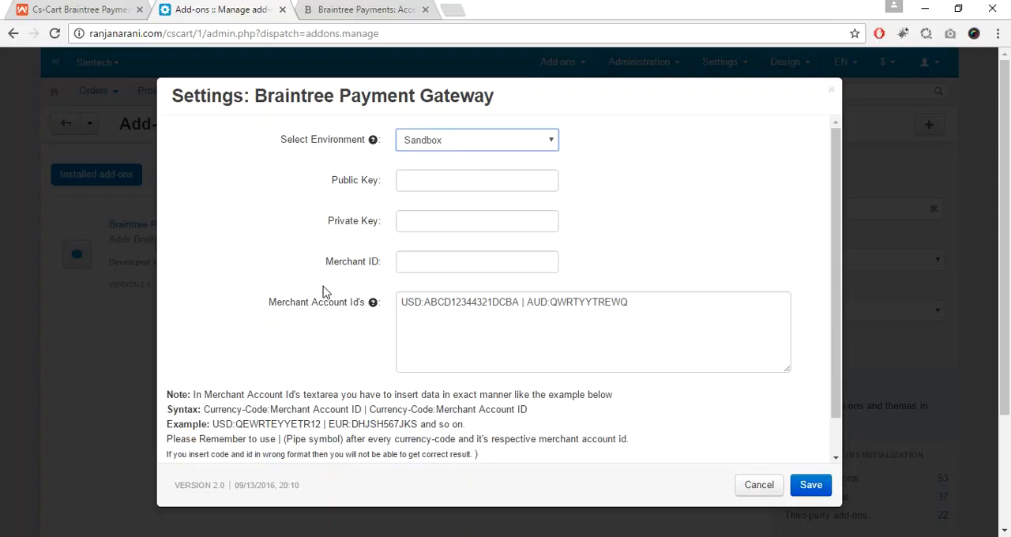
pyautogui.moveTo(281, 152); pyautogui.dragTo(339, 149)
pyautogui.click(348, 157)
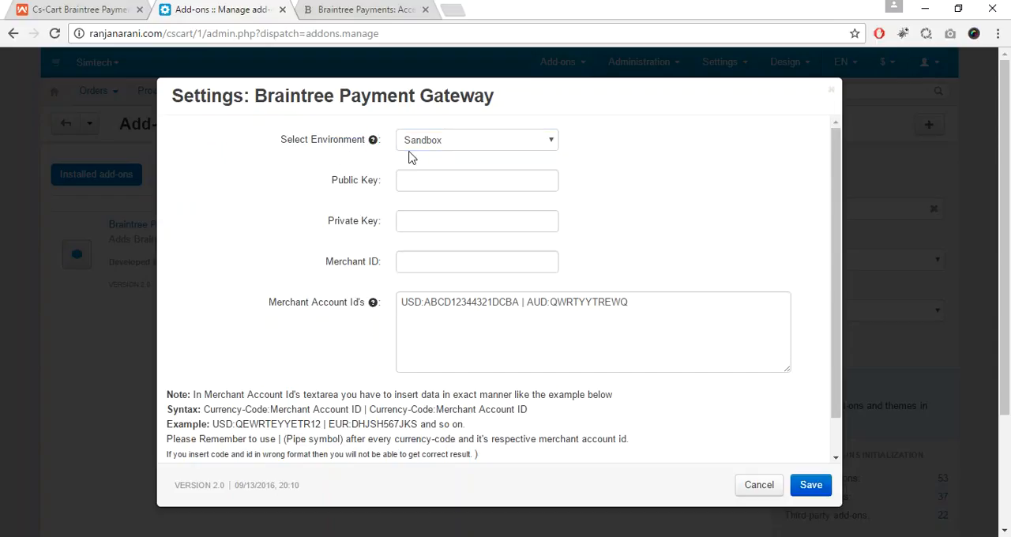
pyautogui.click(483, 147)
pyautogui.click(488, 171)
pyautogui.moveTo(318, 185); pyautogui.dragTo(421, 250)
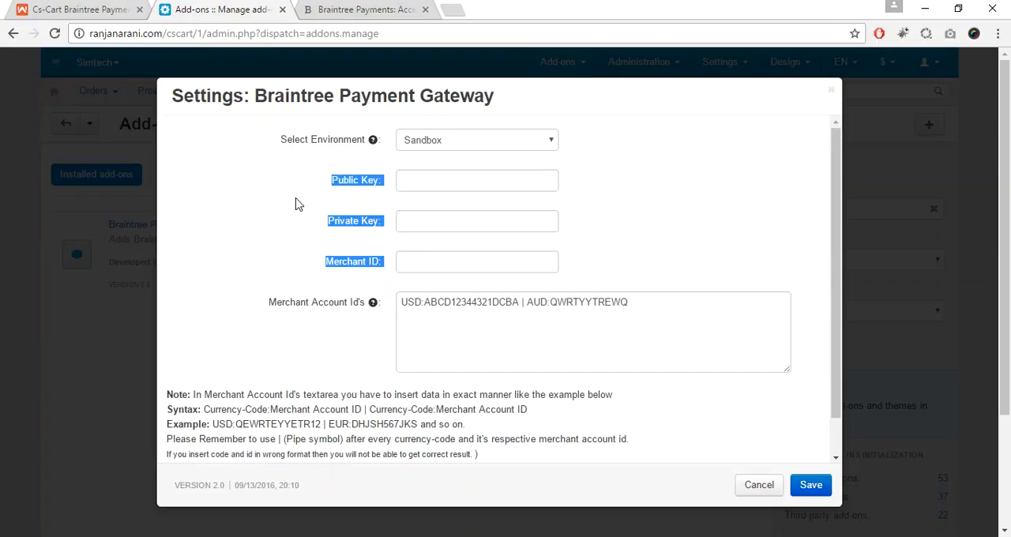
pyautogui.click(282, 198)
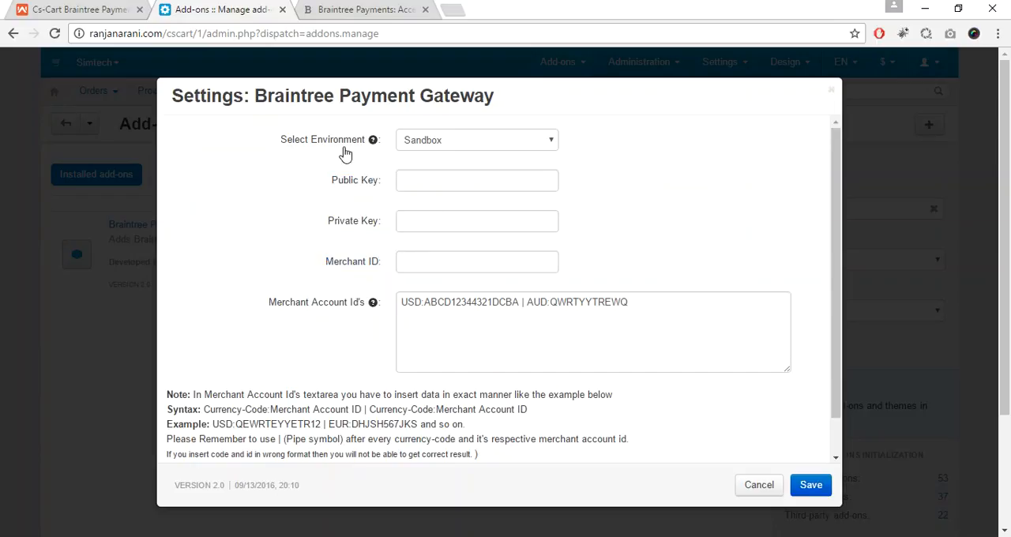
# Step: Switch to the Braintree Payments website and open its sandbox sign-up page
pyautogui.click(371, 11)
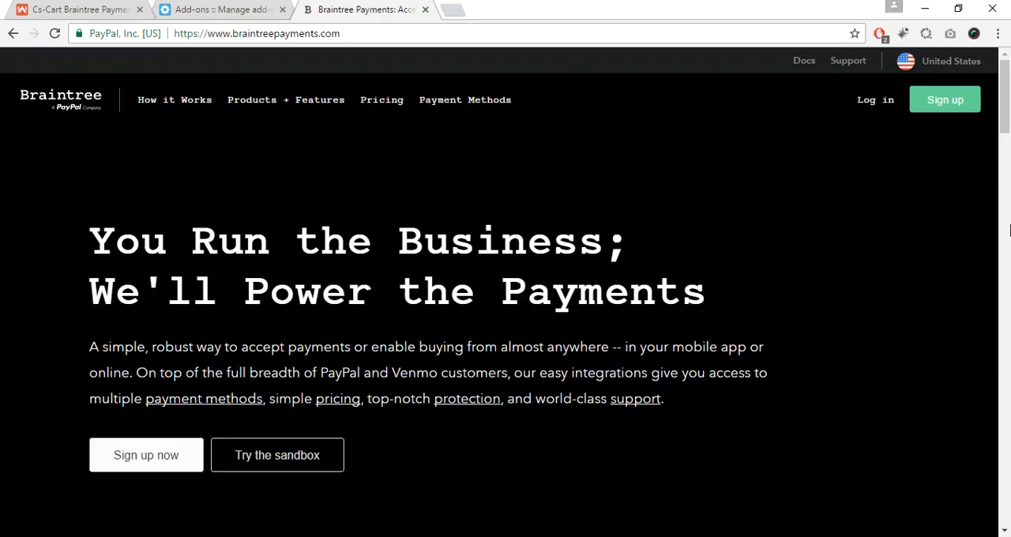
pyautogui.moveTo(1008, 130); pyautogui.dragTo(1008, 153)
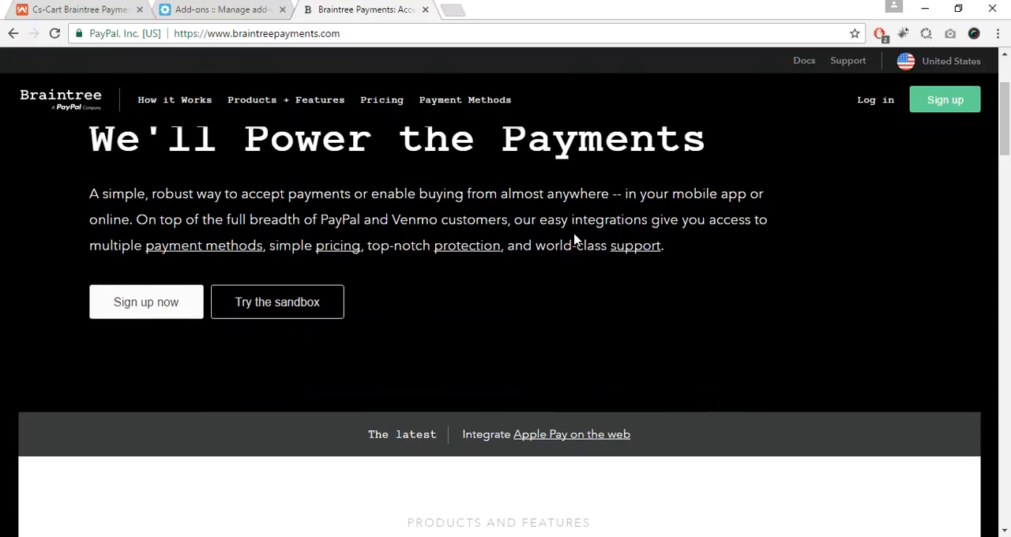
pyautogui.click(290, 314)
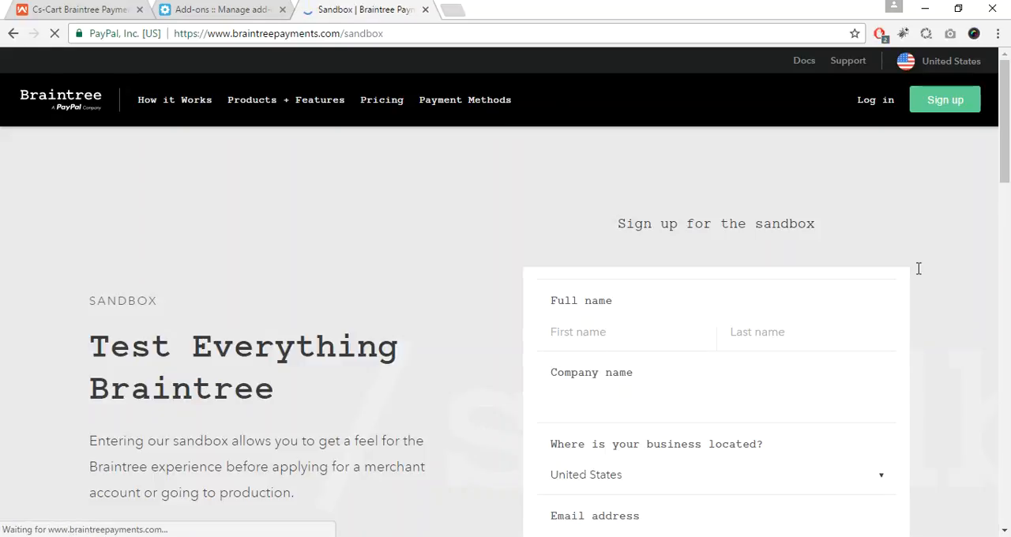
# Step: Enter the applicant's first and last name in the sandbox sign-up form
pyautogui.moveTo(1009, 150); pyautogui.dragTo(1009, 170)
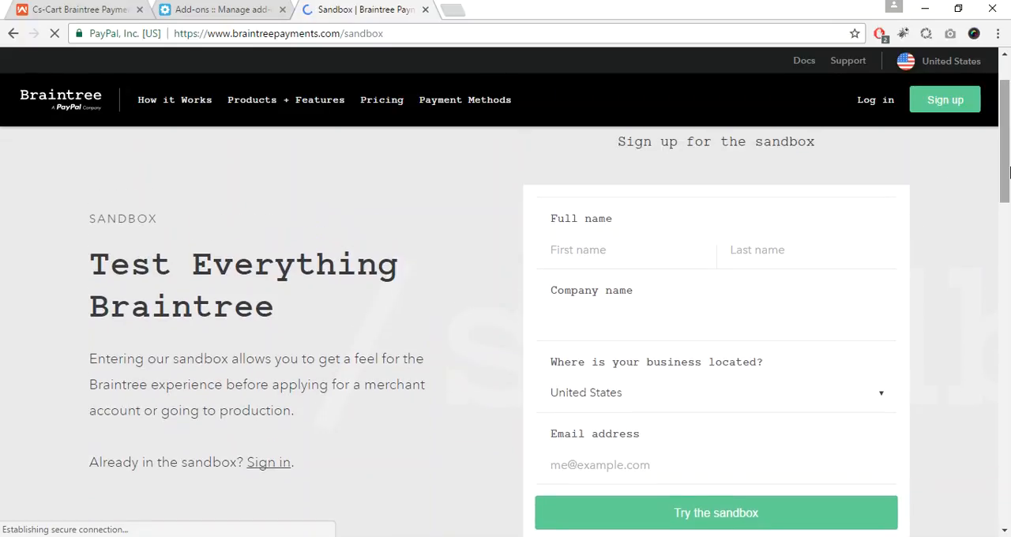
pyautogui.click(646, 251)
pyautogui.write('Demo')
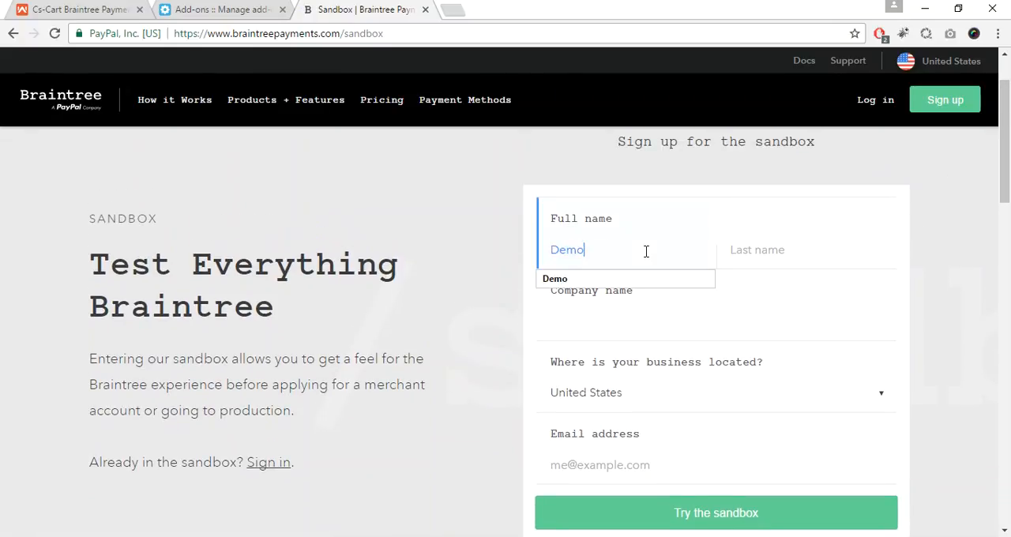
pyautogui.click(762, 259)
pyautogui.write('Webkul')
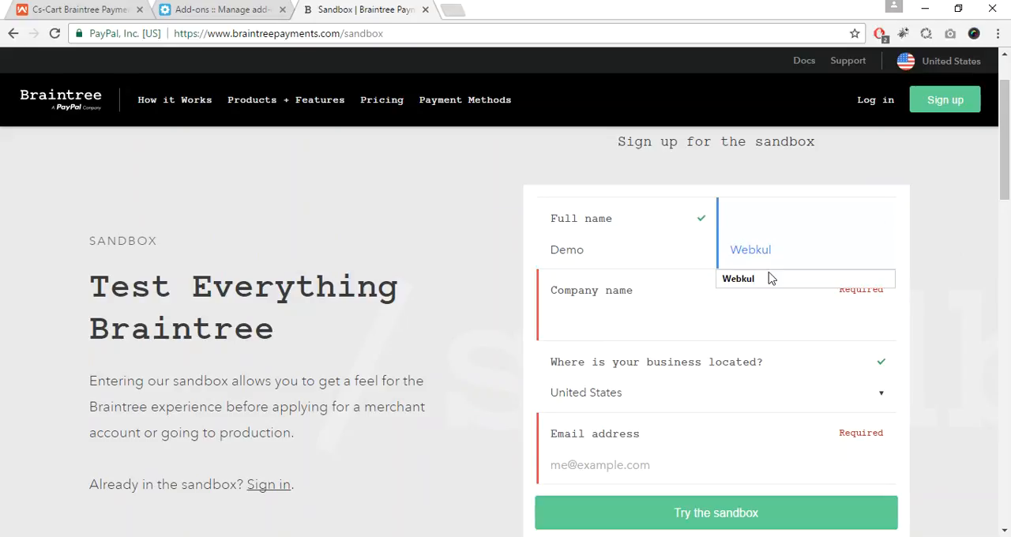
pyautogui.click(767, 278)
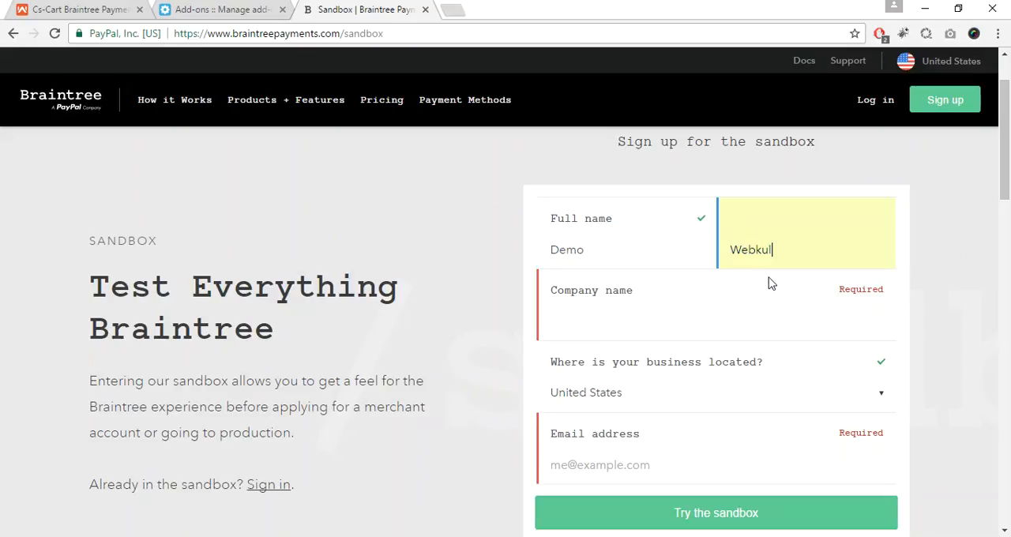
# Step: Set the company name to webkul and the business location to India in the sign-up form
pyautogui.click(635, 338)
pyautogui.write('Web')
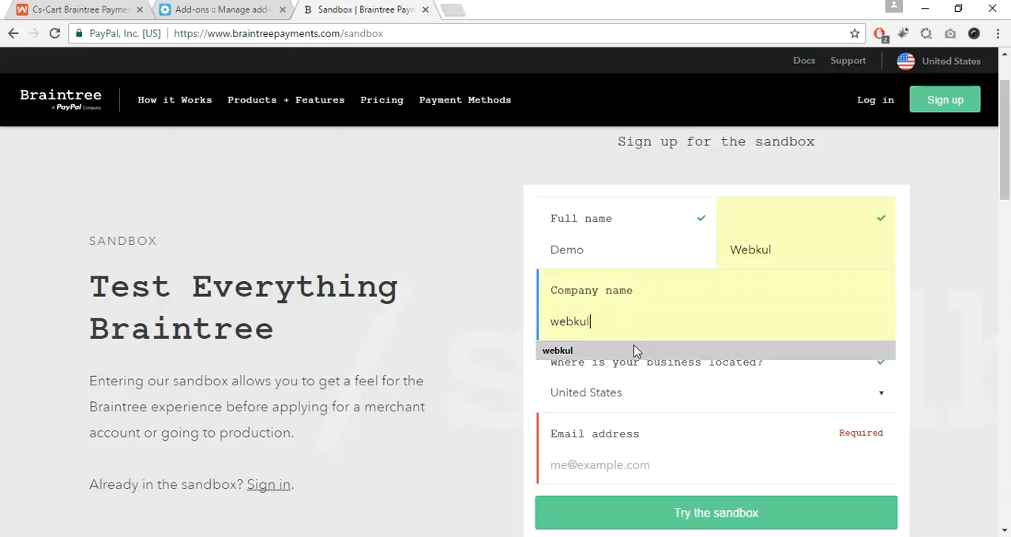
pyautogui.click(640, 352)
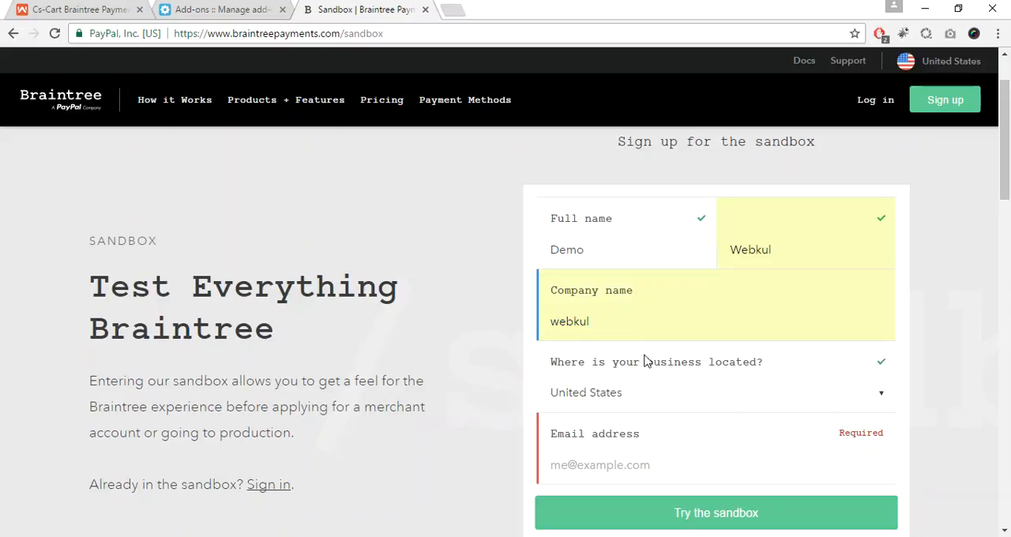
pyautogui.press('Tab')
pyautogui.write('ind')
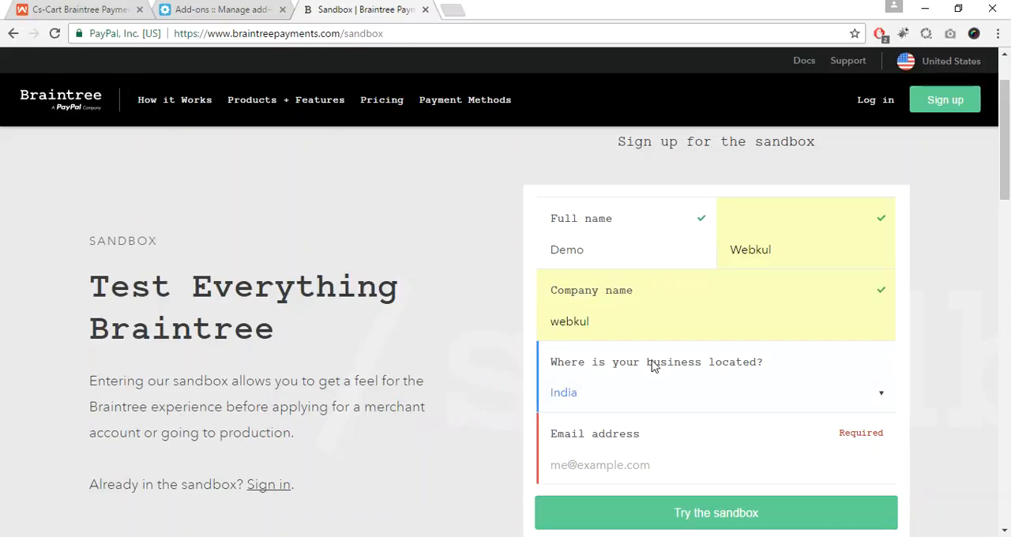
# Step: Fill in the contact's email address and submit the sandbox sign-up form
pyautogui.click(608, 469)
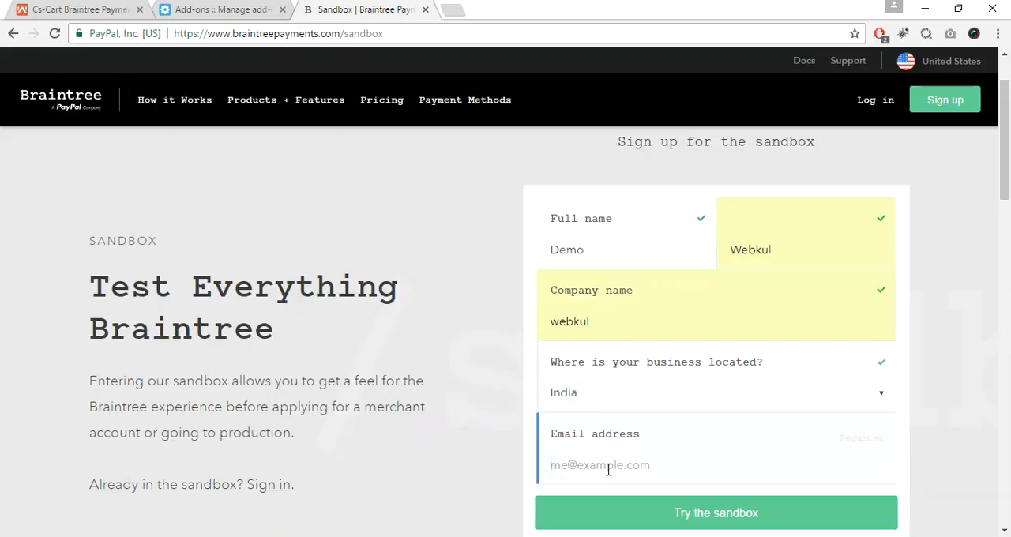
pyautogui.write('demo')
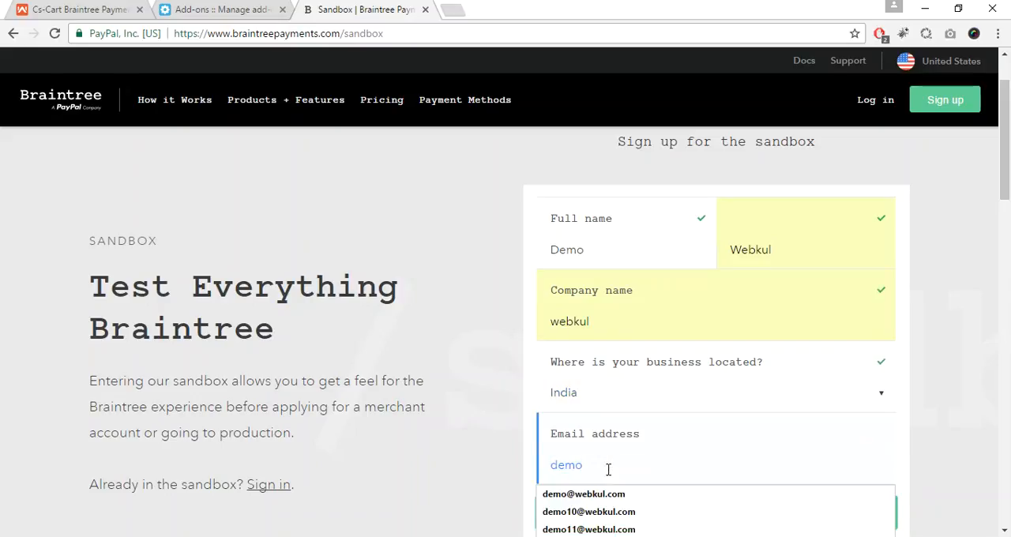
pyautogui.press('Down')
pyautogui.press('Return')
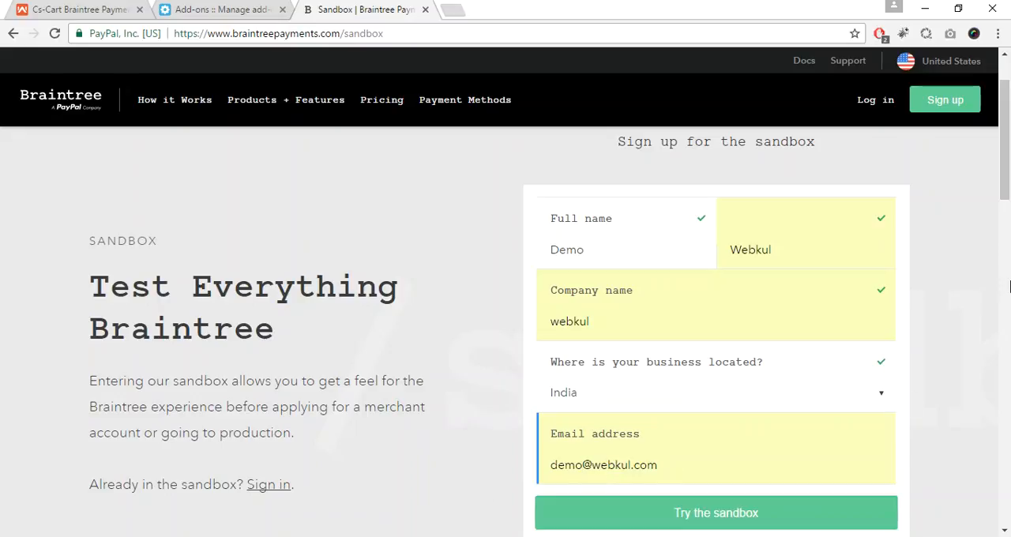
pyautogui.moveTo(1009, 174); pyautogui.dragTo(1009, 210)
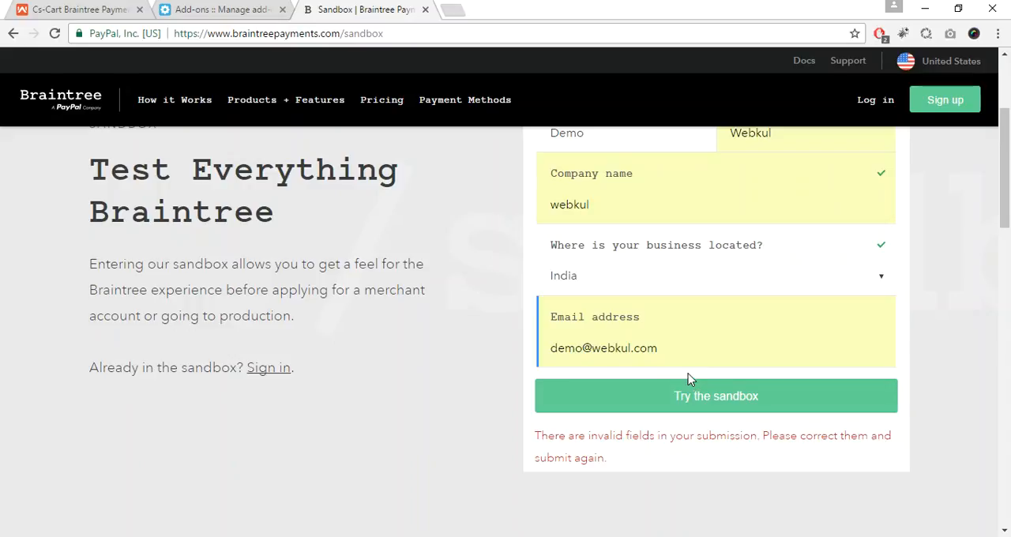
pyautogui.click(693, 395)
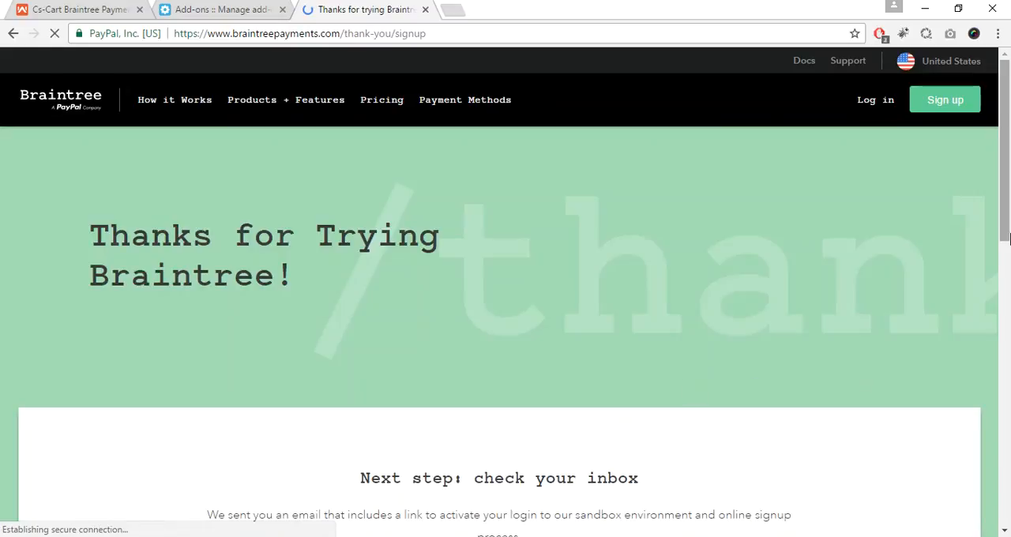
pyautogui.moveTo(1007, 216); pyautogui.dragTo(1009, 314)
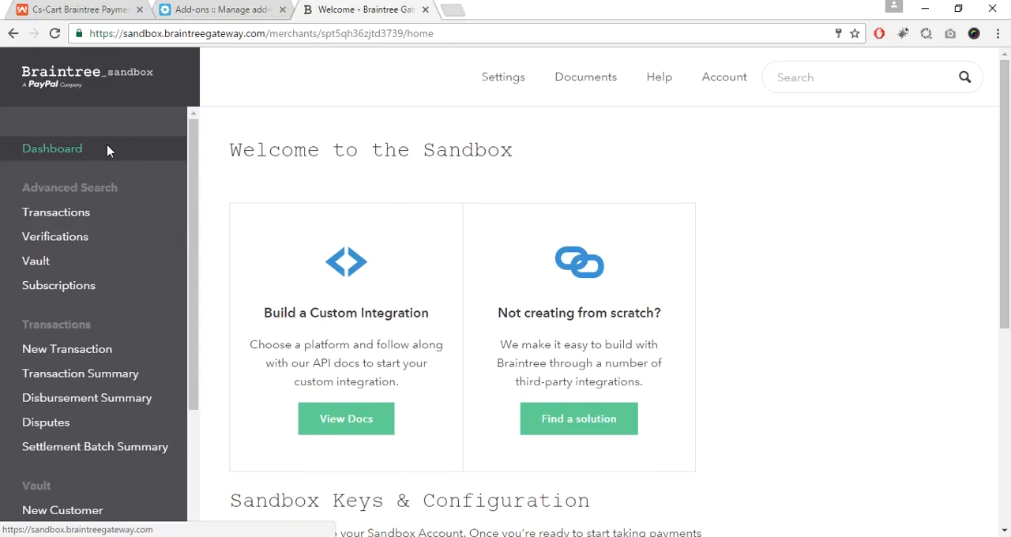
# Step: Copy the public key from the Braintree sandbox dashboard and paste it as the Public Key in the CS-Cart add-on settings
pyautogui.moveTo(1009, 189); pyautogui.dragTo(1009, 350)
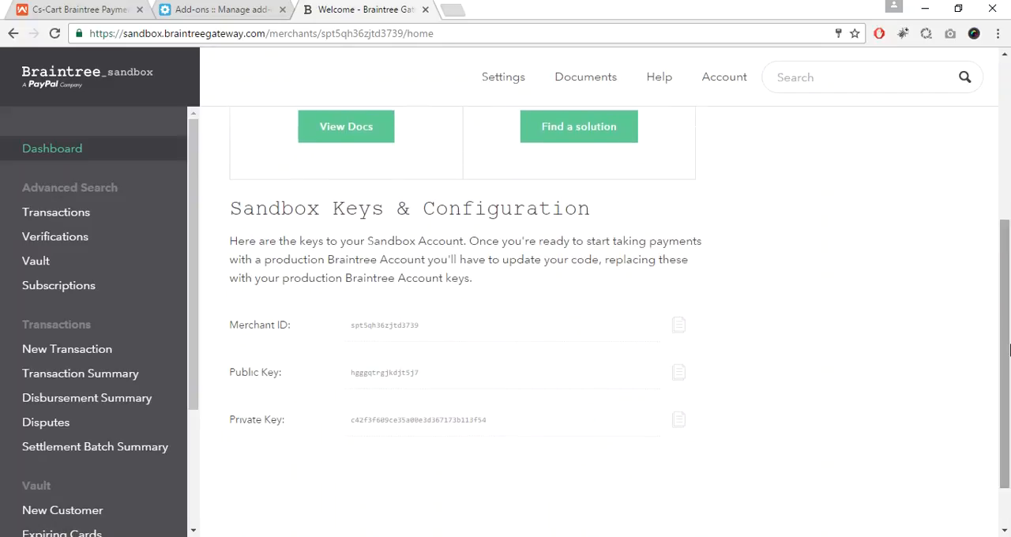
pyautogui.moveTo(1009, 399); pyautogui.dragTo(1009, 420)
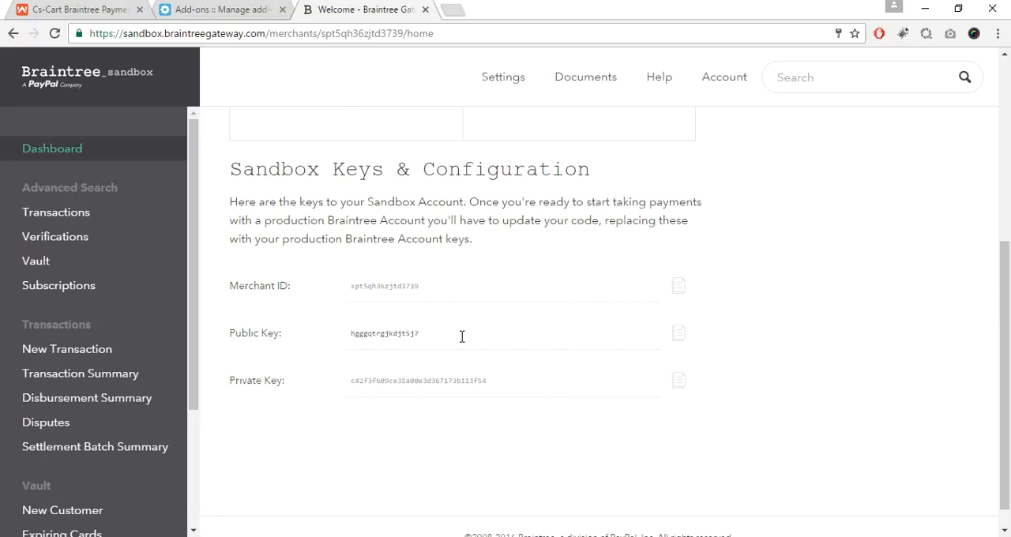
pyautogui.moveTo(429, 334); pyautogui.dragTo(353, 334)
pyautogui.hotkey('ctrl', 'c')
pyautogui.click(255, 11)
pyautogui.click(433, 175)
pyautogui.hotkey('ctrl', 'v')
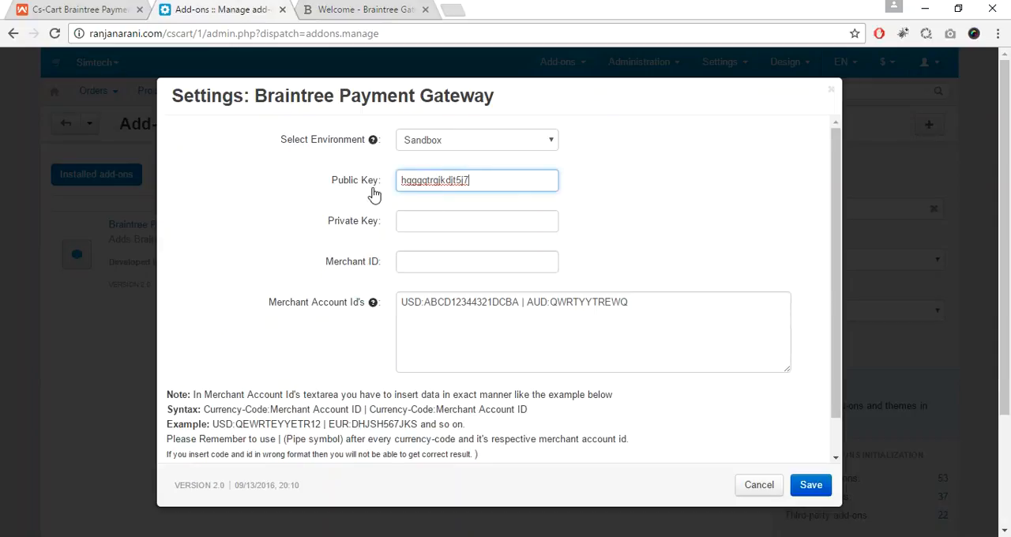
# Step: Copy the private key from the Braintree sandbox dashboard and paste it as the Private Key in the CS-Cart add-on settings
pyautogui.click(360, 11)
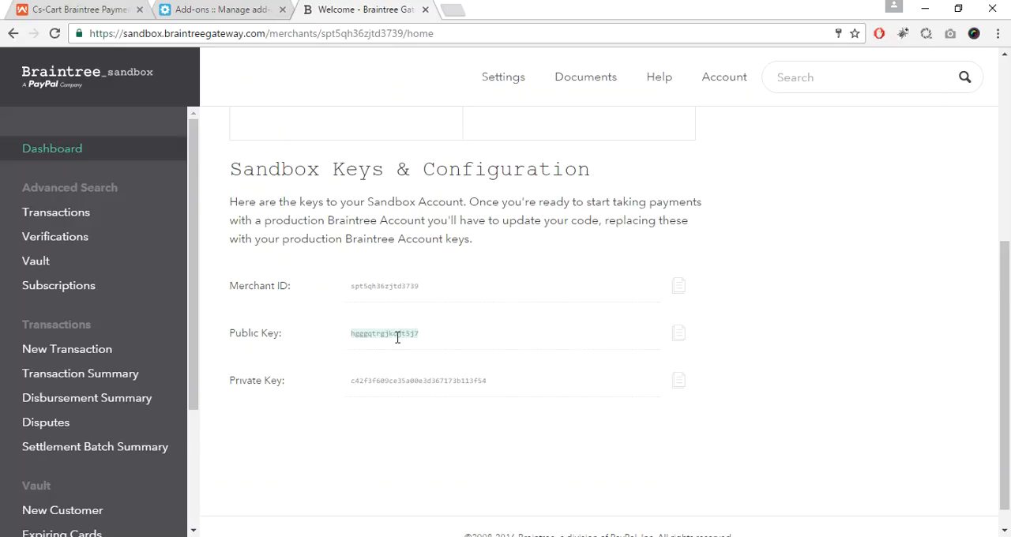
pyautogui.moveTo(495, 385); pyautogui.dragTo(332, 387)
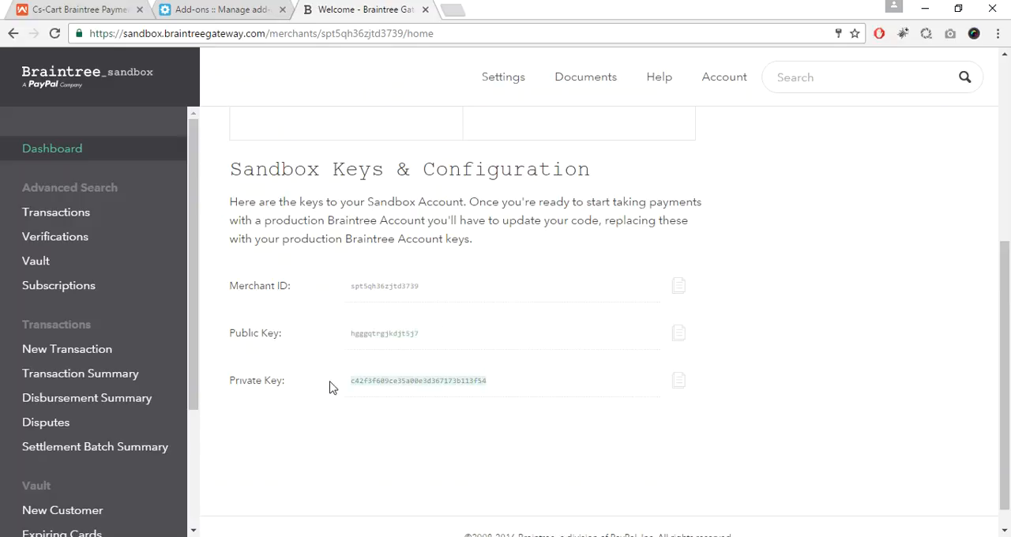
pyautogui.click(255, 11)
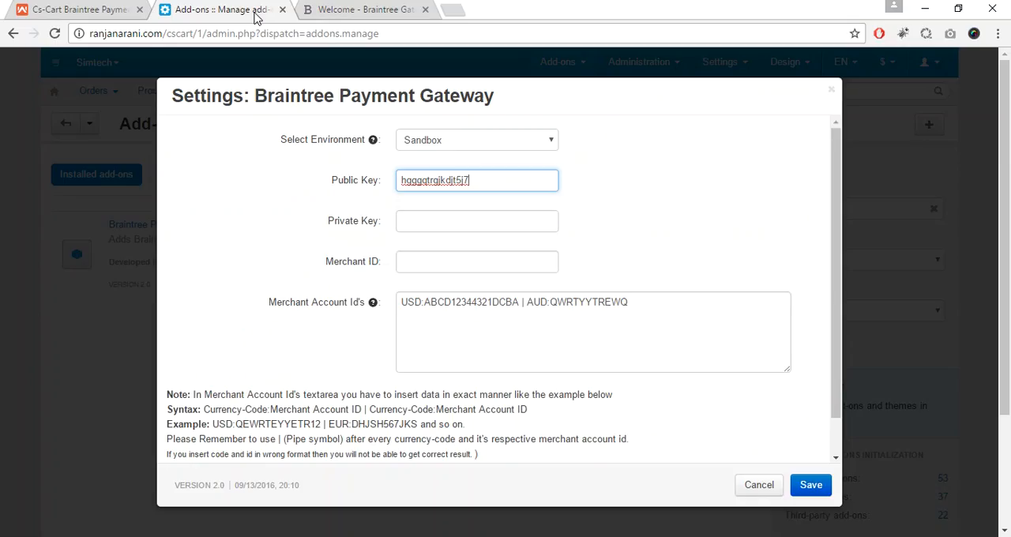
pyautogui.click(479, 220)
pyautogui.hotkey('ctrl', 'v')
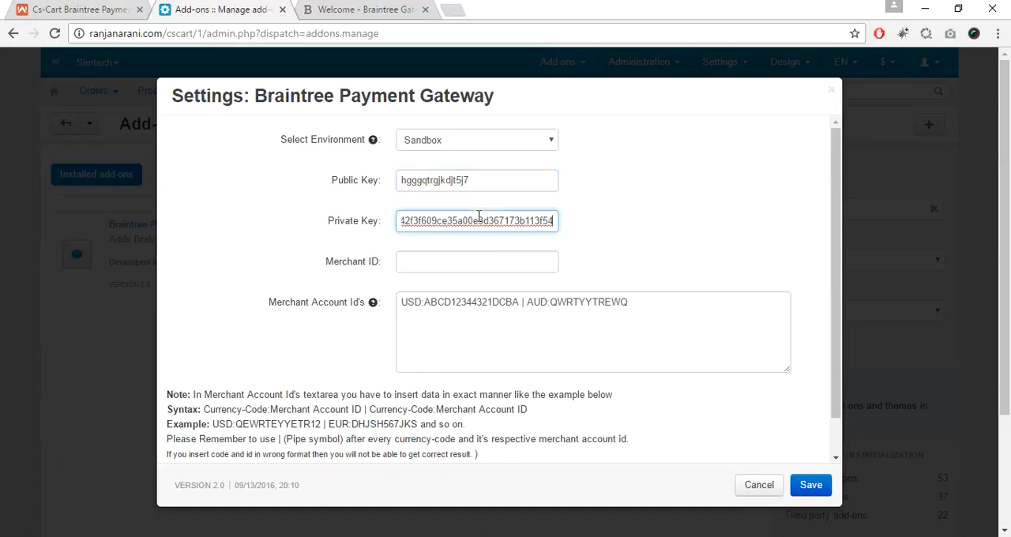
# Step: Copy the merchant ID from the Braintree sandbox dashboard and paste it as the Merchant ID in the add-on settings
pyautogui.click(351, 11)
pyautogui.moveTo(431, 286); pyautogui.dragTo(344, 286)
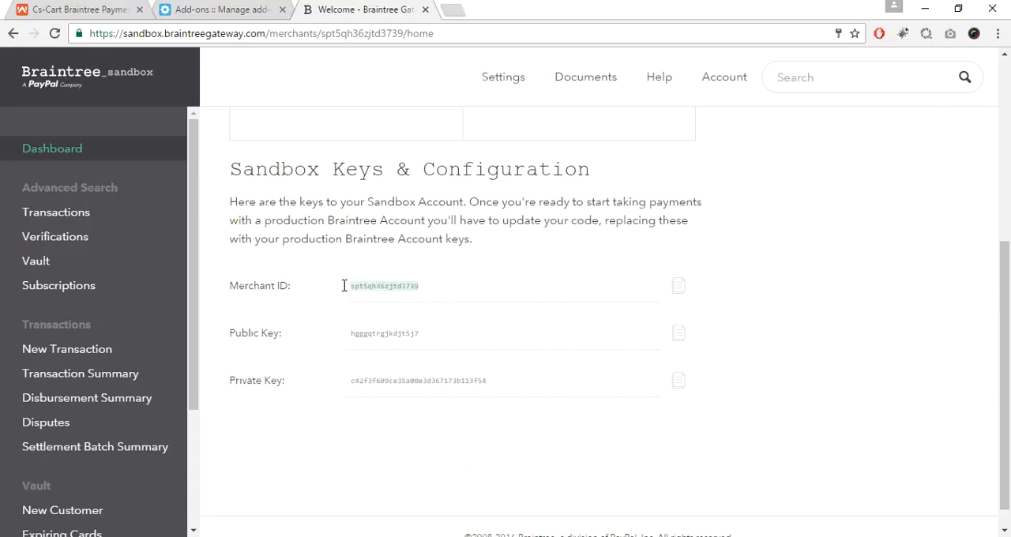
pyautogui.click(194, 7)
pyautogui.click(421, 262)
pyautogui.write('spt5gh36zjtd3739')
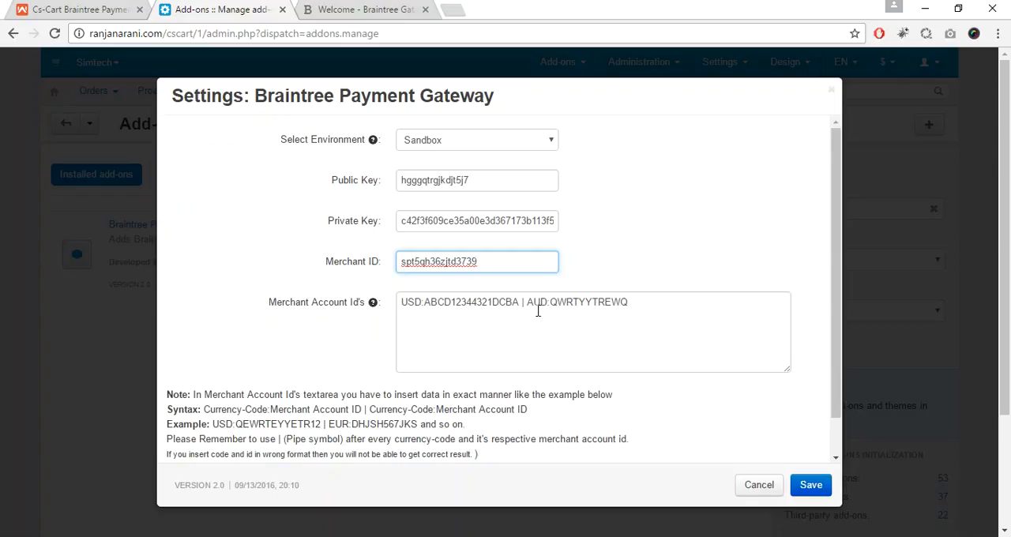
# Step: Save the Braintree Payment Gateway add-on settings with the existing Merchant Account Id's entry, and dismiss the notice
pyautogui.moveTo(528, 305); pyautogui.dragTo(646, 299)
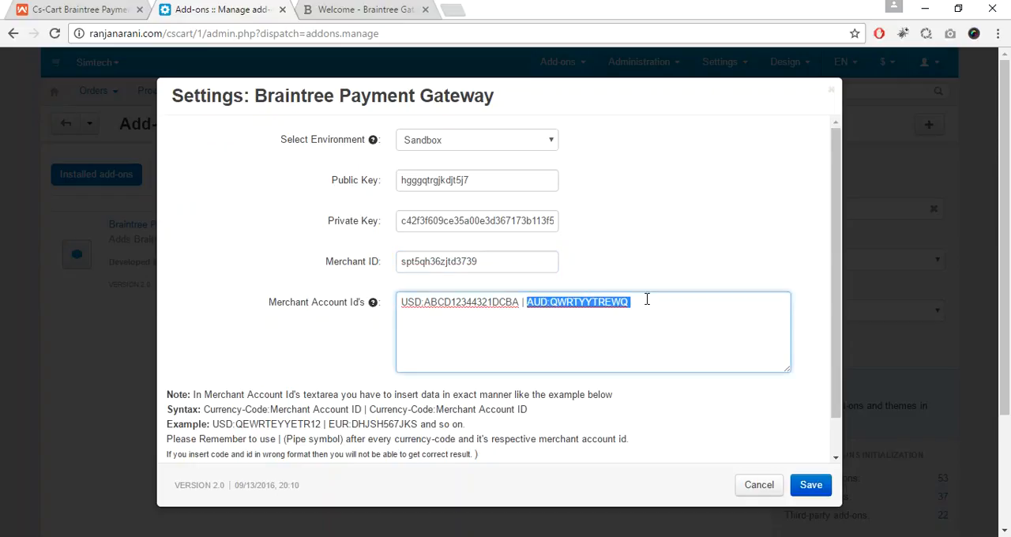
pyautogui.click(646, 300)
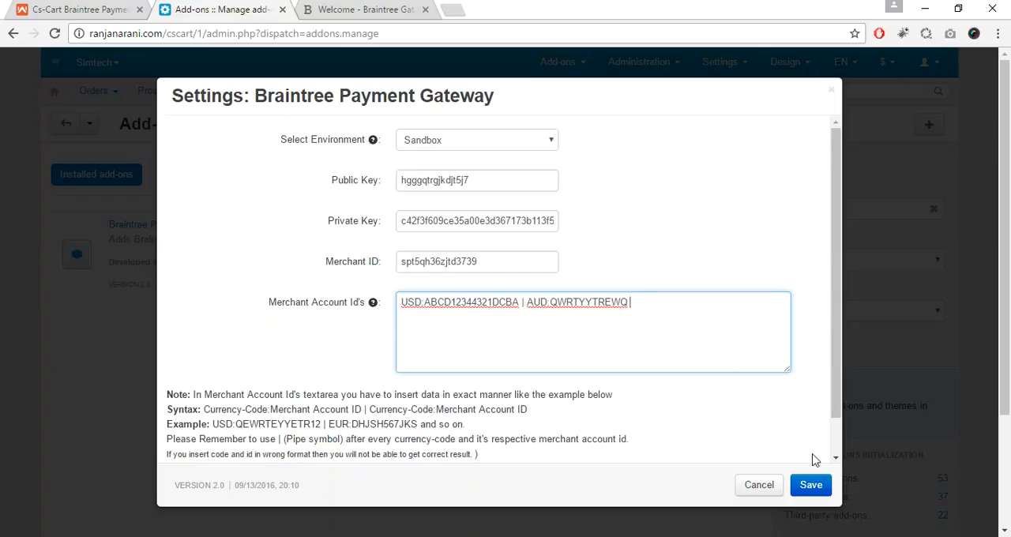
pyautogui.click(814, 485)
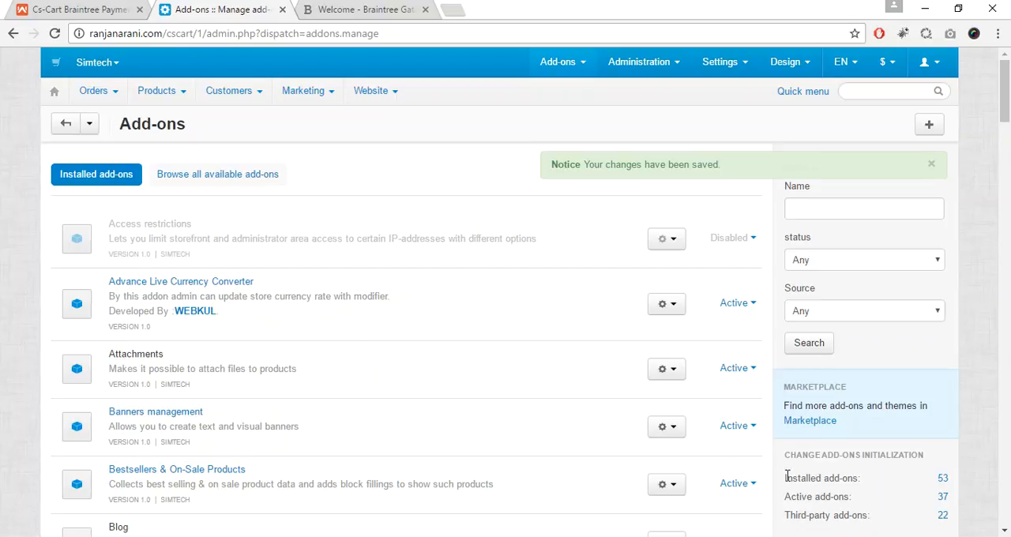
pyautogui.click(932, 163)
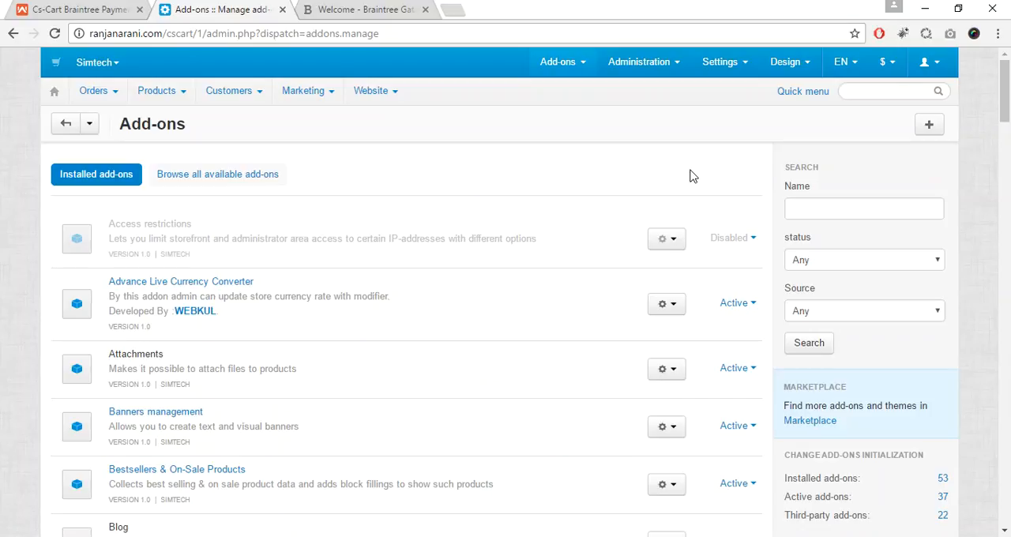
# Step: Start a new payment method in the store administration and name it Braintree
pyautogui.moveTo(646, 68)
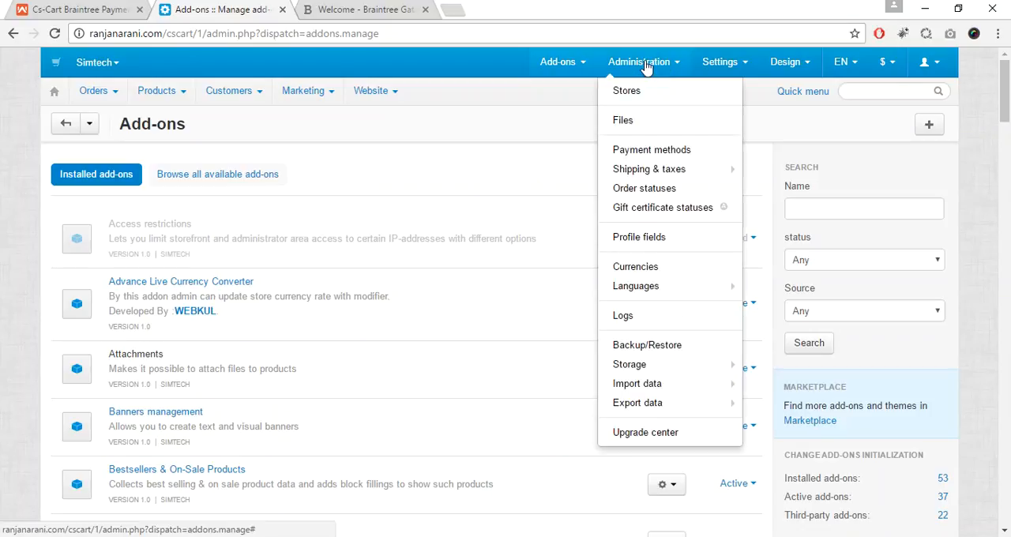
pyautogui.click(657, 151)
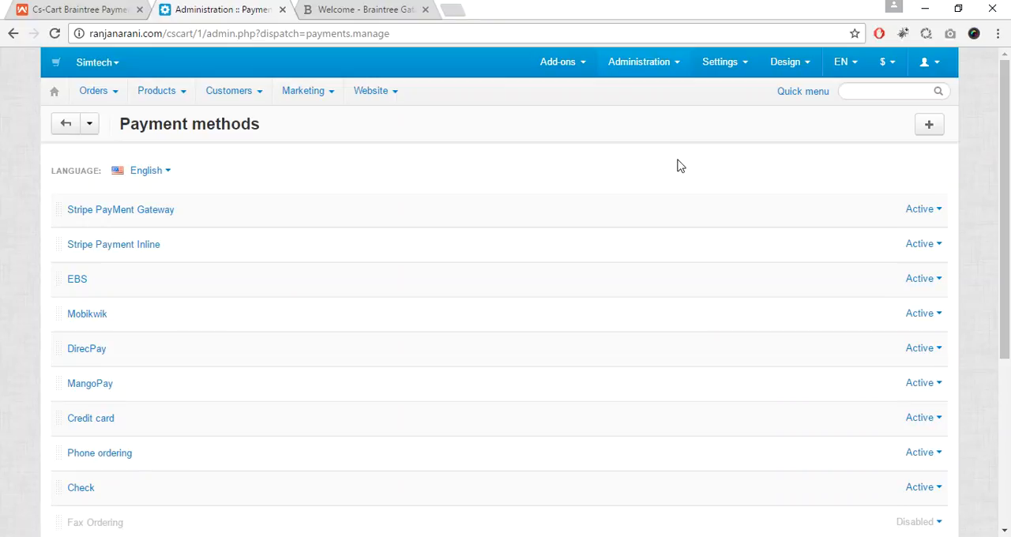
pyautogui.click(930, 130)
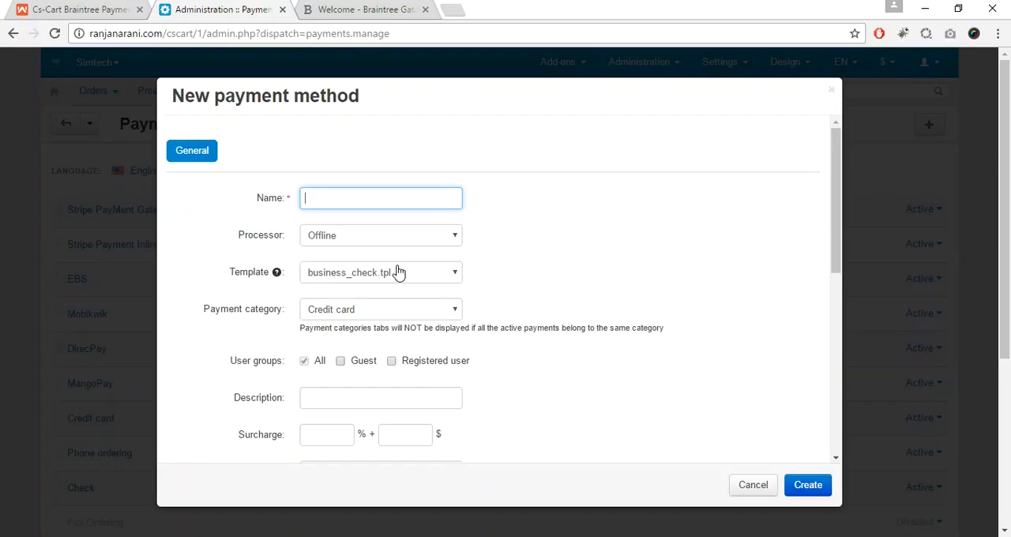
pyautogui.write('B')
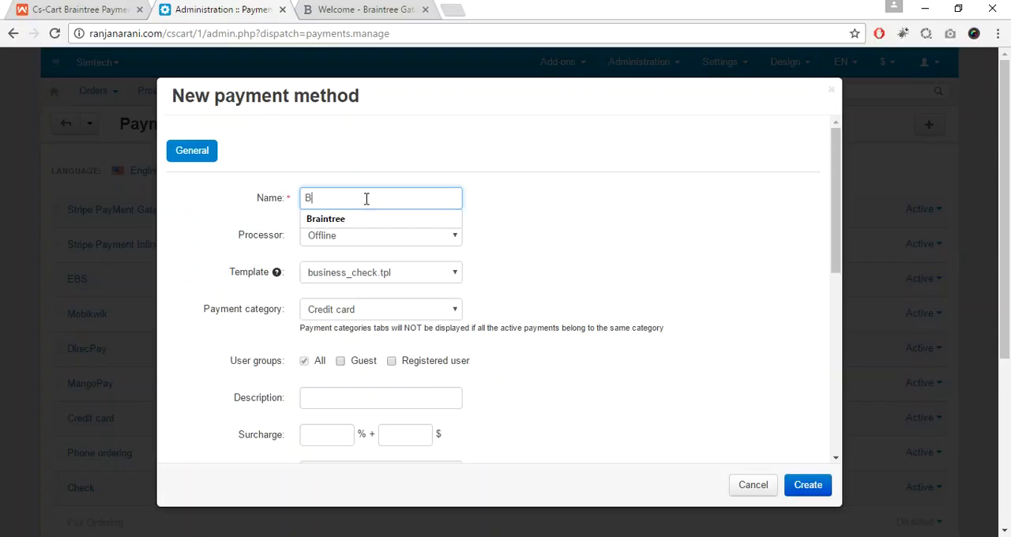
pyautogui.write('raintre')
pyautogui.press('Down')
pyautogui.press('Return')
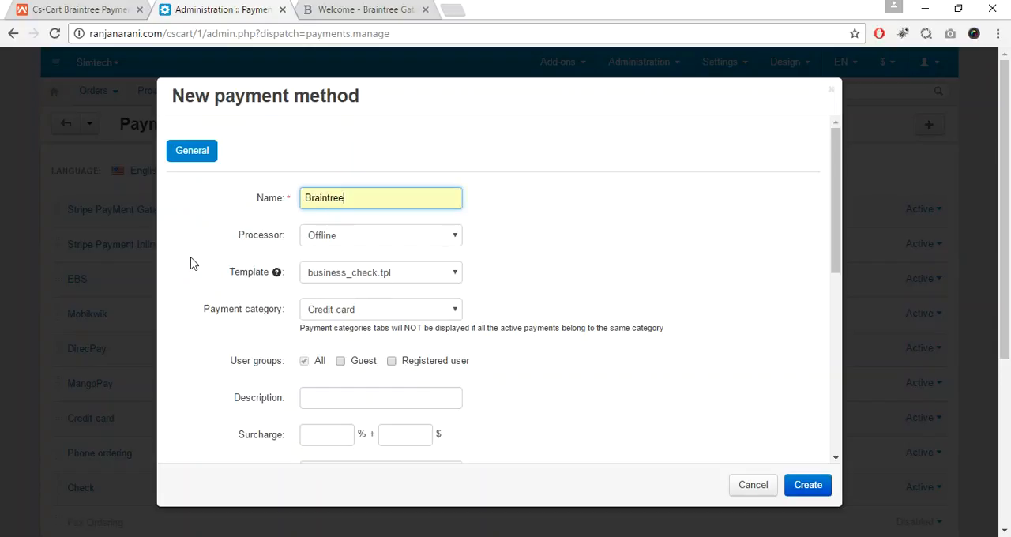
# Step: Set the payment method's template to cc_braintree.tpl and its processor to Braintree Payment Gateway
pyautogui.moveTo(228, 277); pyautogui.dragTo(265, 283)
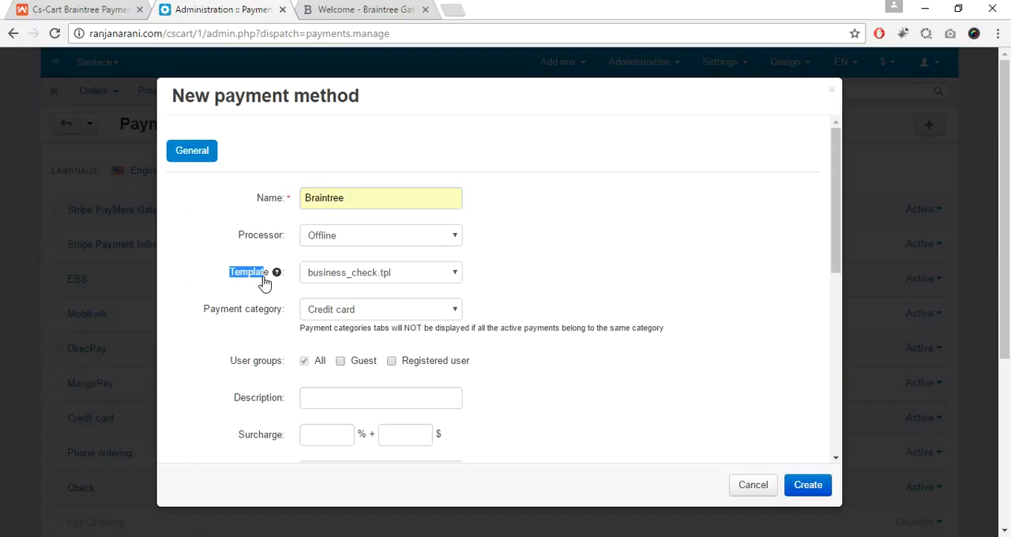
pyautogui.click(384, 278)
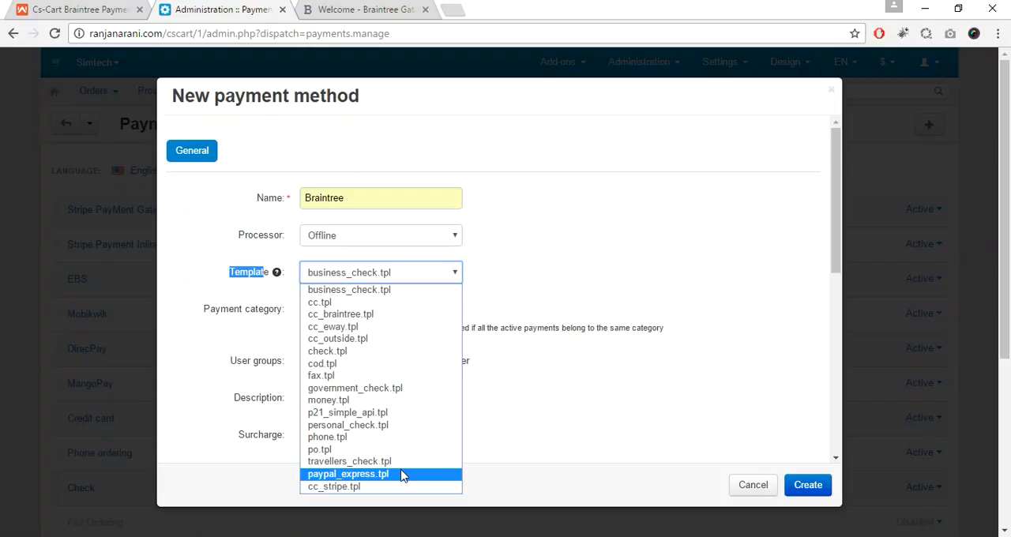
pyautogui.click(375, 316)
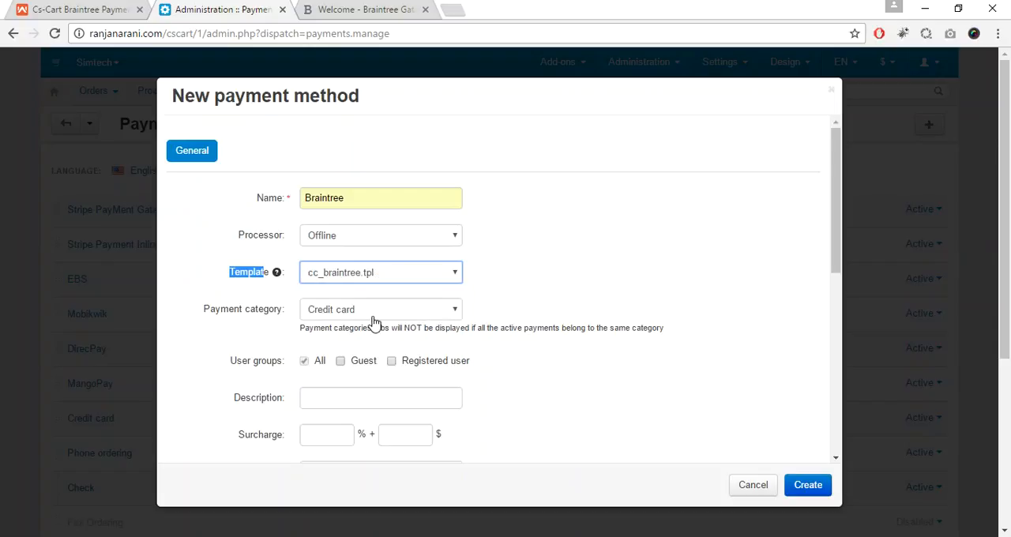
pyautogui.click(398, 236)
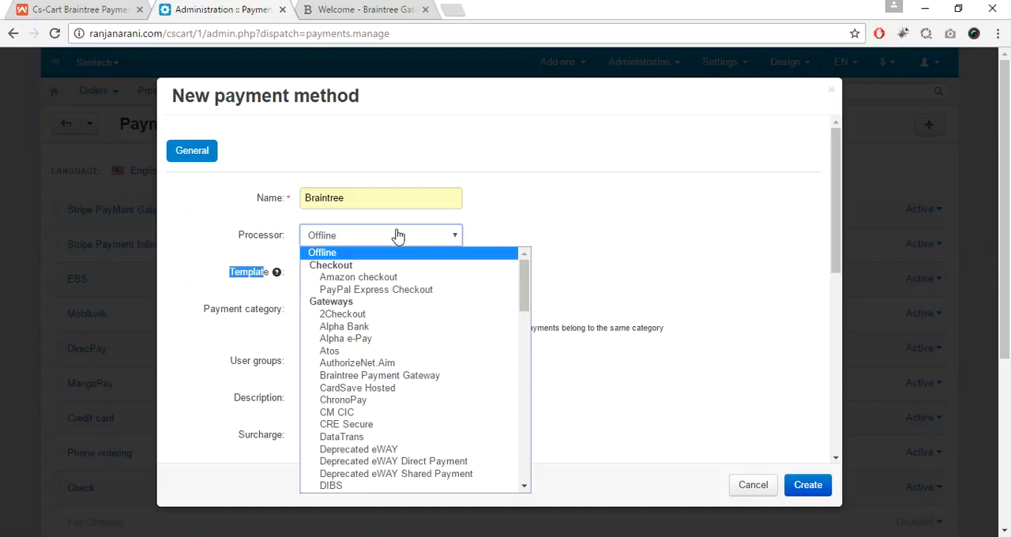
pyautogui.press('b')
pyautogui.press('Return')
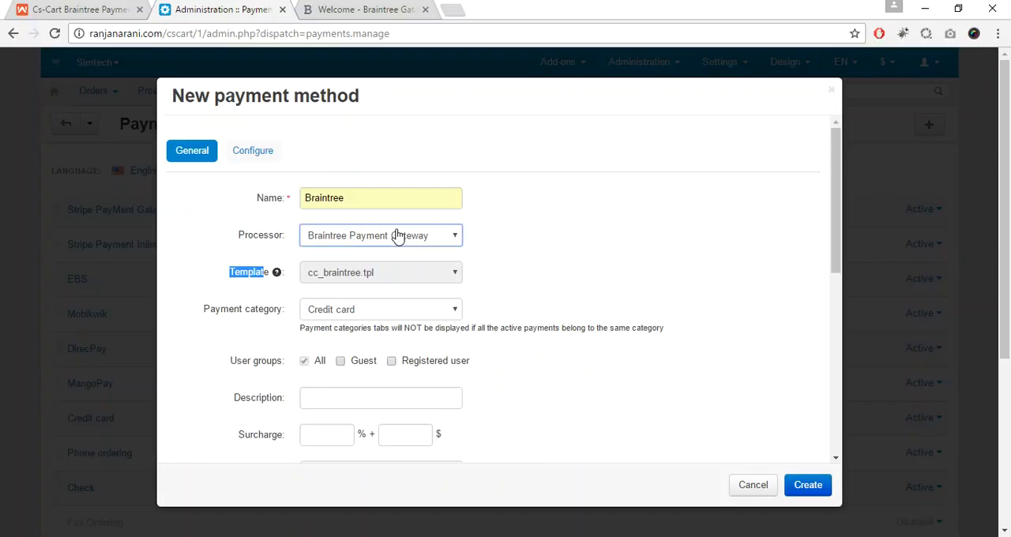
pyautogui.click(226, 278)
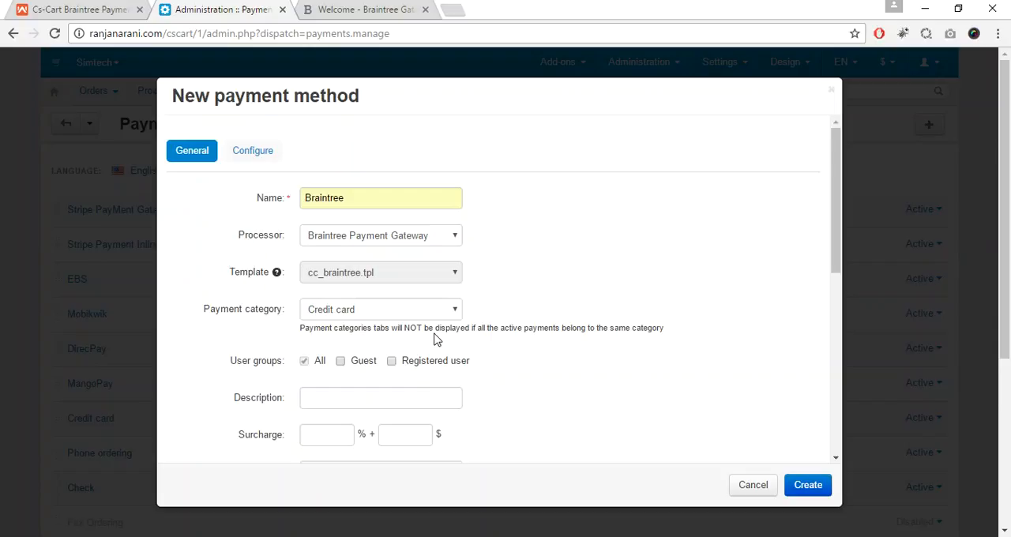
# Step: Choose Credit card as the payment category and review the remaining general fields of the payment method
pyautogui.moveTo(194, 319); pyautogui.dragTo(275, 319)
pyautogui.click(275, 319)
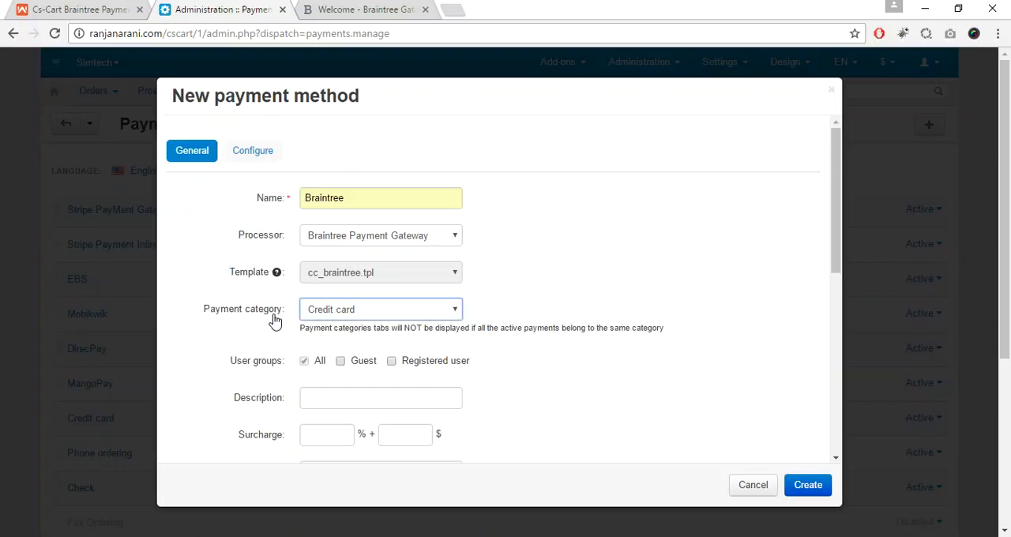
pyautogui.click(388, 318)
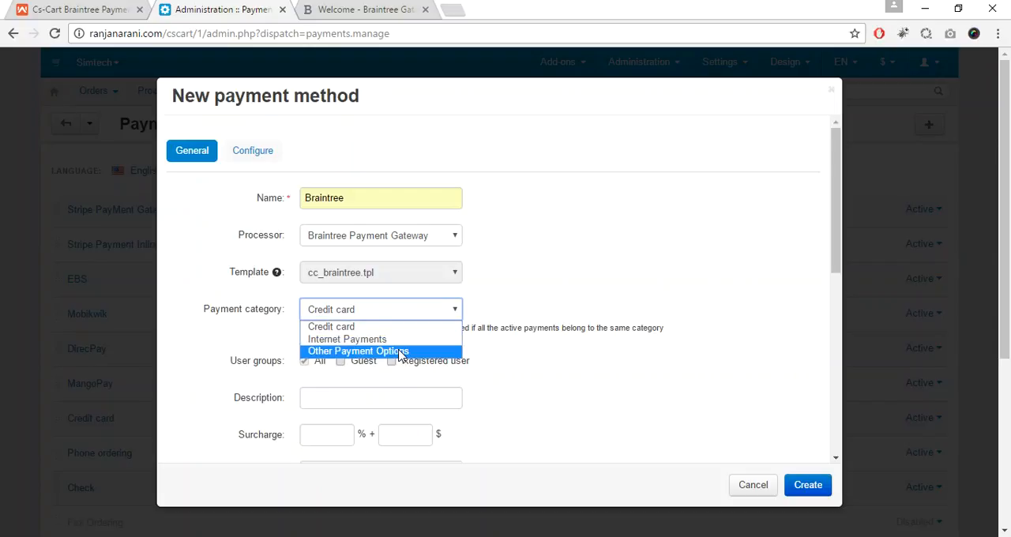
pyautogui.click(399, 332)
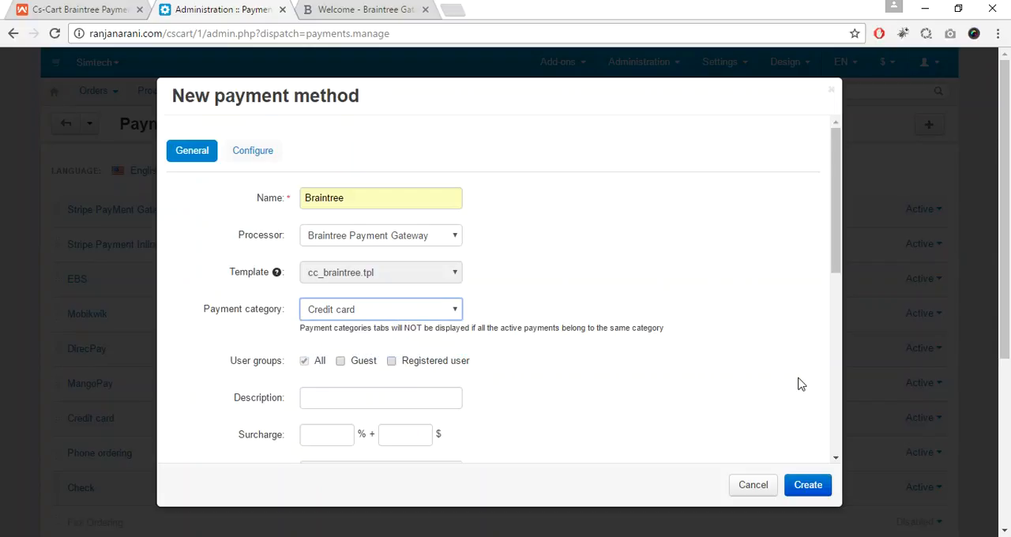
pyautogui.moveTo(841, 247); pyautogui.dragTo(837, 289)
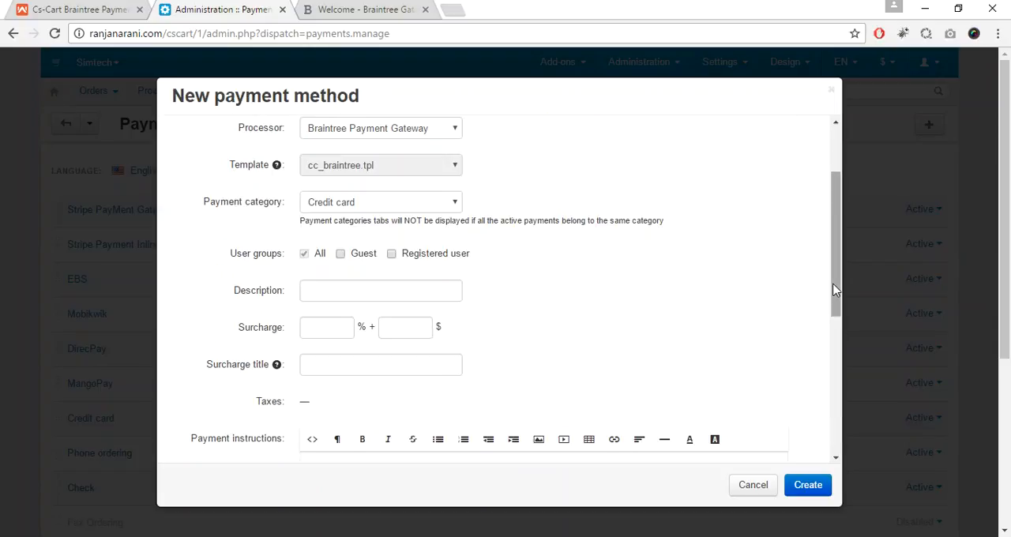
pyautogui.moveTo(840, 229); pyautogui.dragTo(840, 189)
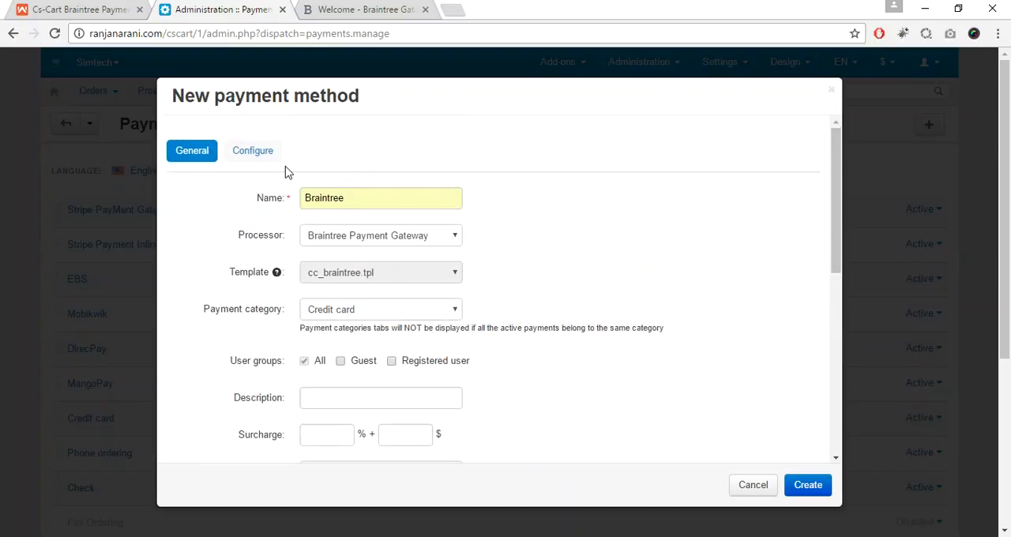
# Step: In the payment method's configuration, enable all five Braintree Response options and set the order status to Complete
pyautogui.click(253, 151)
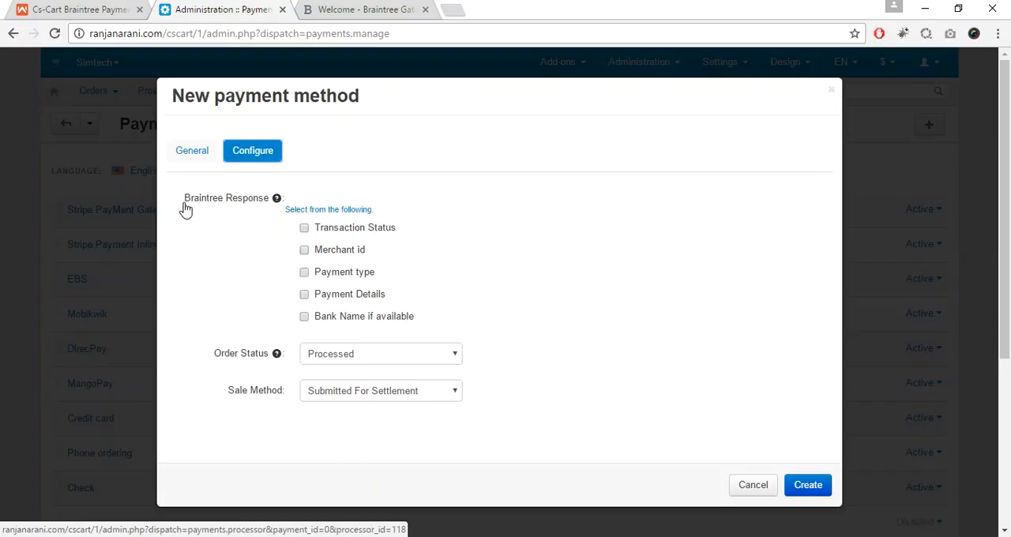
pyautogui.click(305, 229)
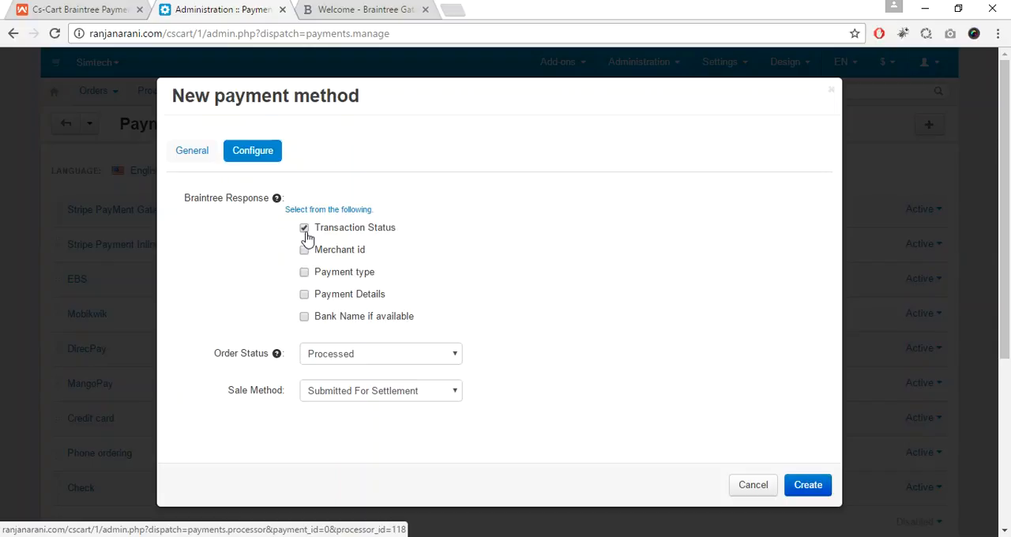
pyautogui.click(305, 318)
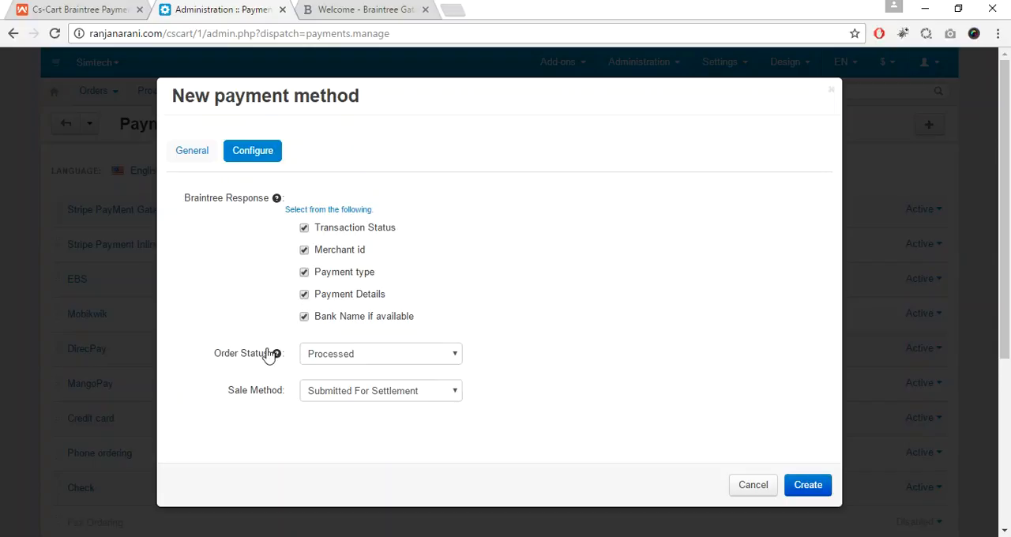
pyautogui.click(387, 361)
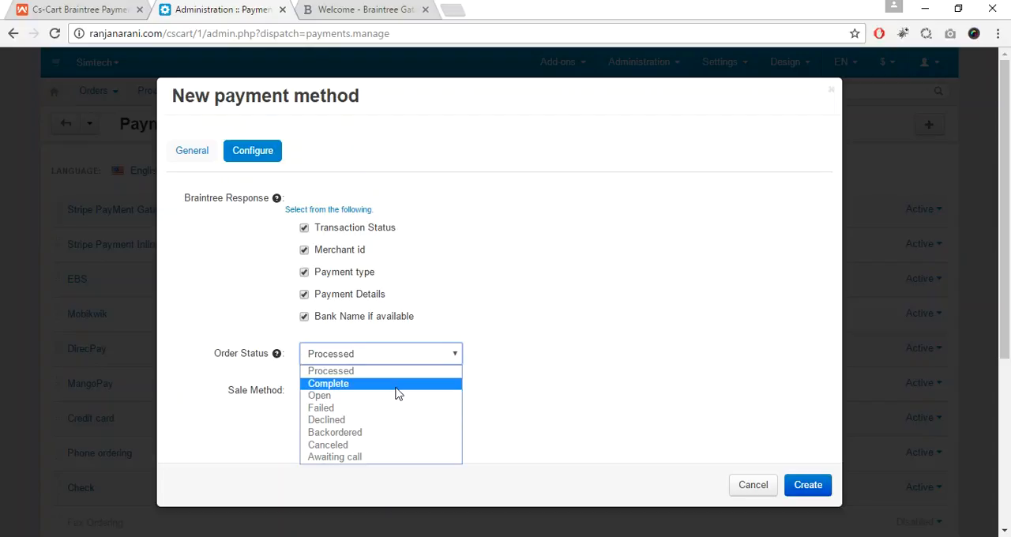
pyautogui.click(399, 384)
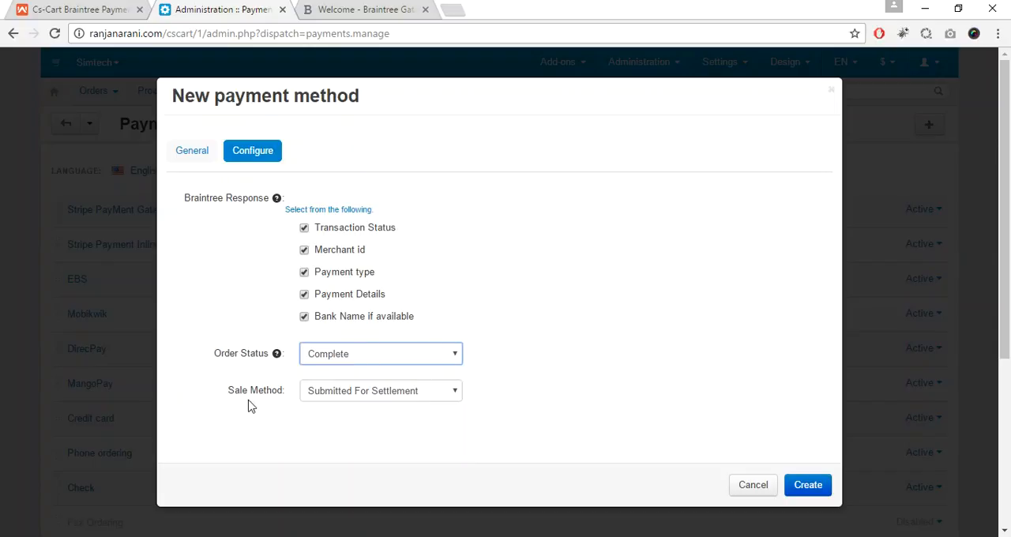
# Step: Set the sale method to Submitted For Settlement and create the Braintree payment method
pyautogui.moveTo(214, 390); pyautogui.dragTo(286, 394)
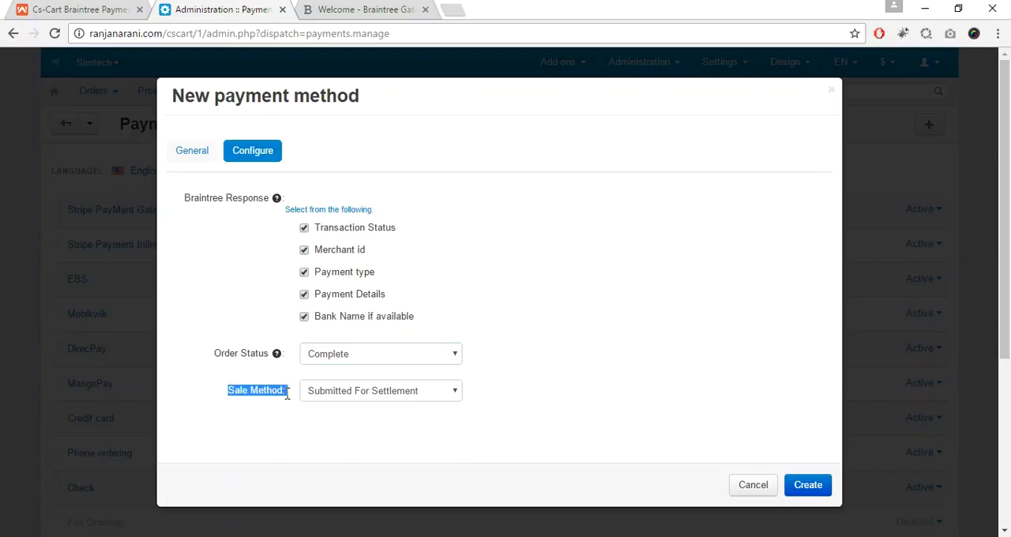
pyautogui.click(287, 395)
pyautogui.click(365, 397)
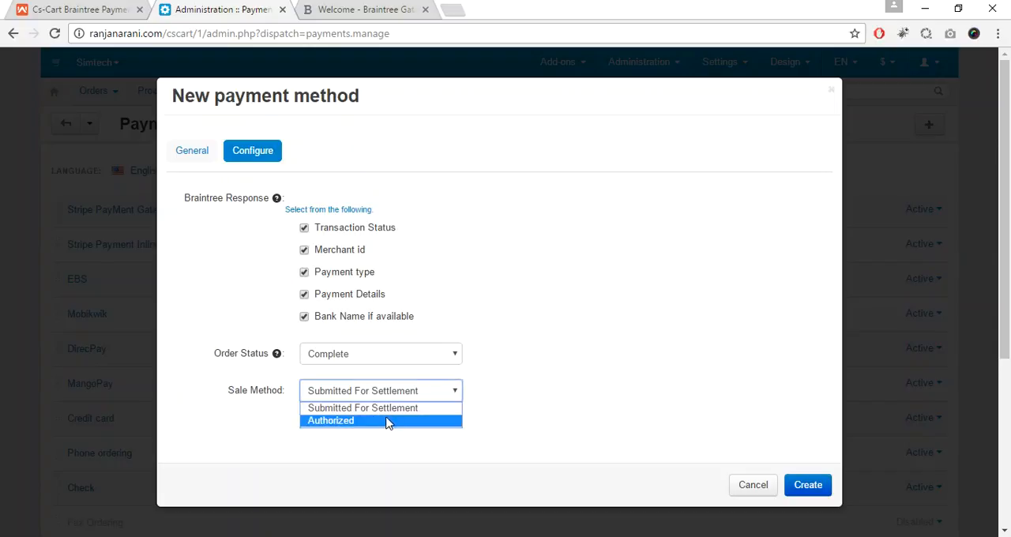
pyautogui.click(397, 409)
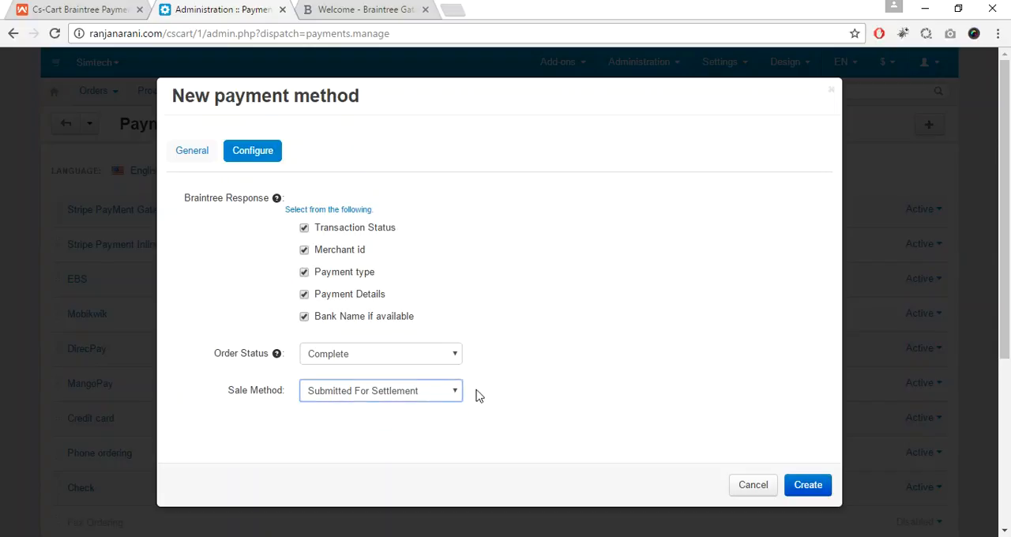
pyautogui.click(807, 482)
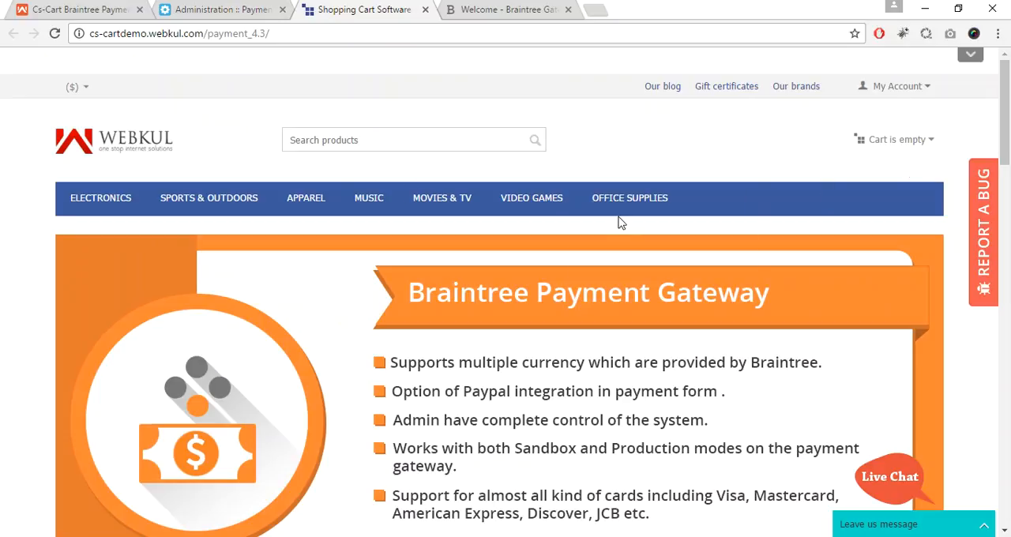
# Step: Open the Compact Full HD Camcorder from the storefront's On Sale products and add one to the cart
pyautogui.moveTo(1009, 116); pyautogui.dragTo(1009, 207)
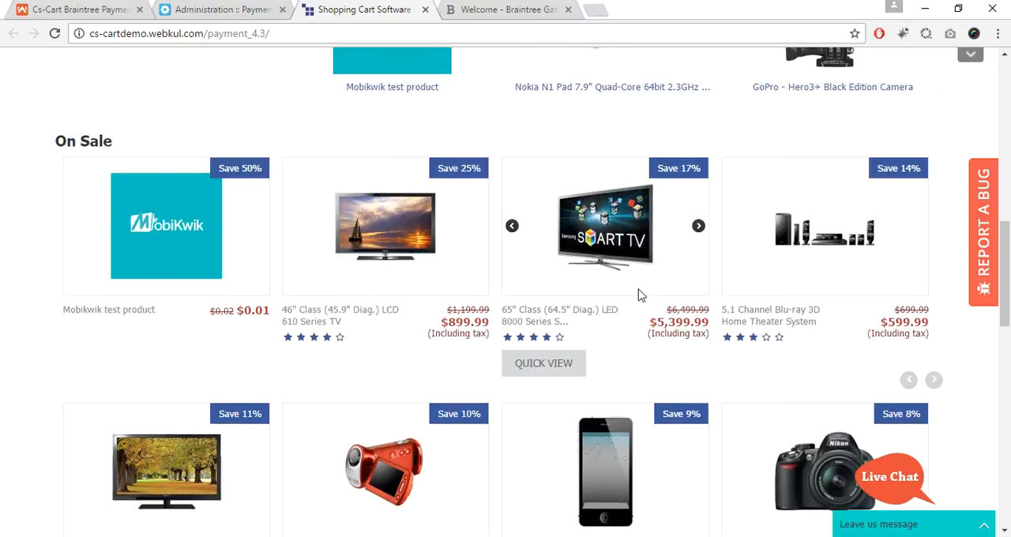
pyautogui.click(398, 450)
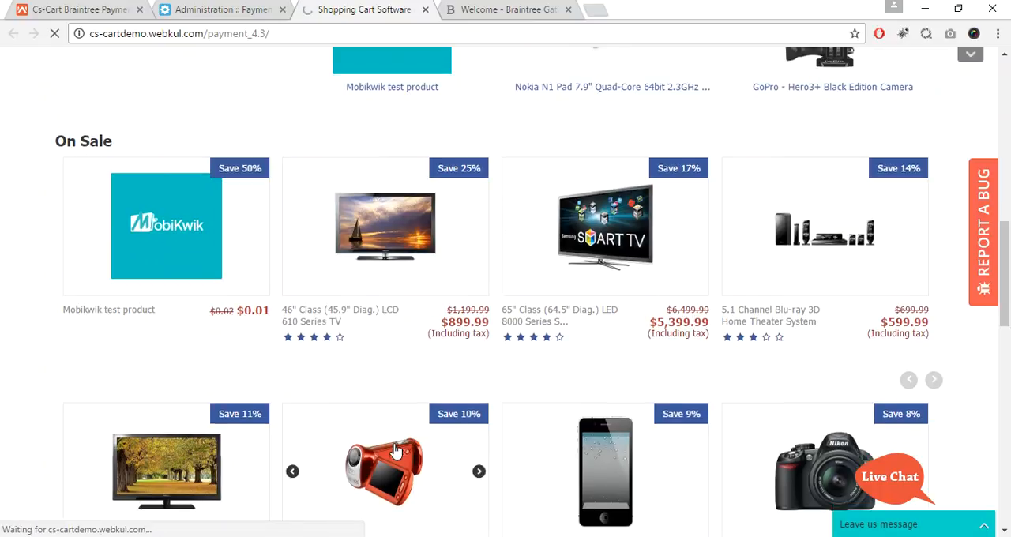
pyautogui.scroll(-2, 1004, 205)
pyautogui.click(316, 448)
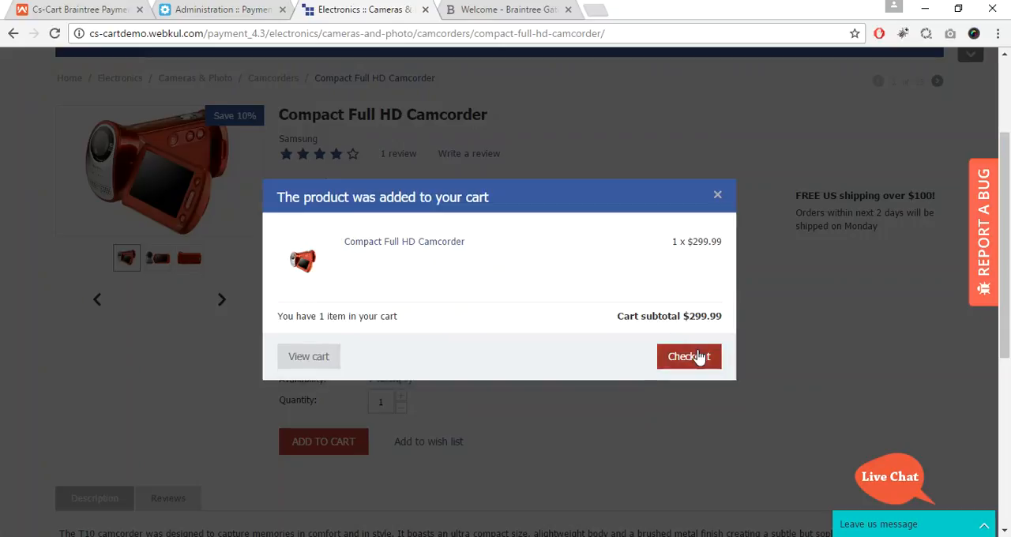
# Step: Proceed to checkout and continue past the shipping options with the custom shipping method
pyautogui.click(700, 358)
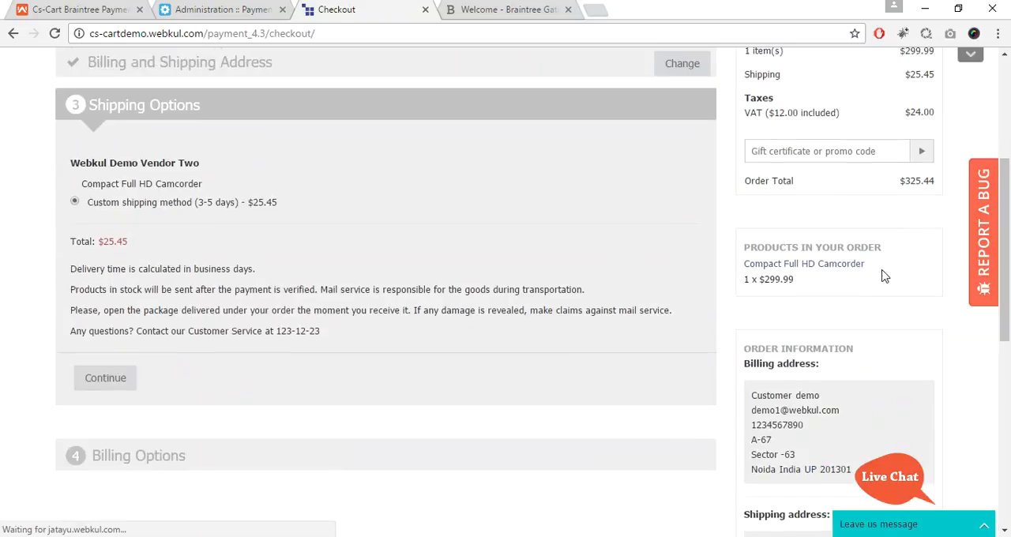
pyautogui.click(83, 363)
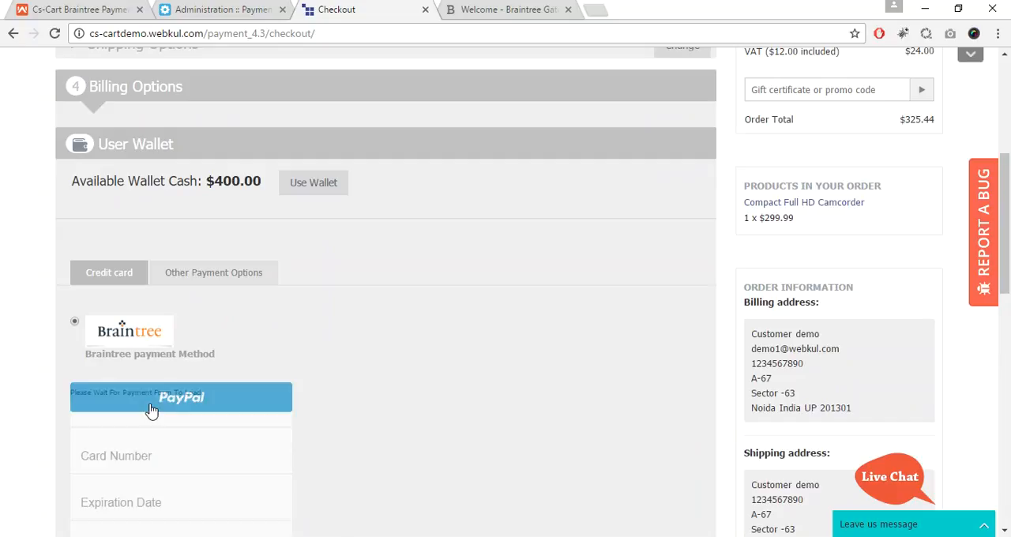
# Step: Authorize a mock sandbox purchase with PayPal under the Braintree payment method and submit the order
pyautogui.moveTo(1009, 194); pyautogui.dragTo(1009, 242)
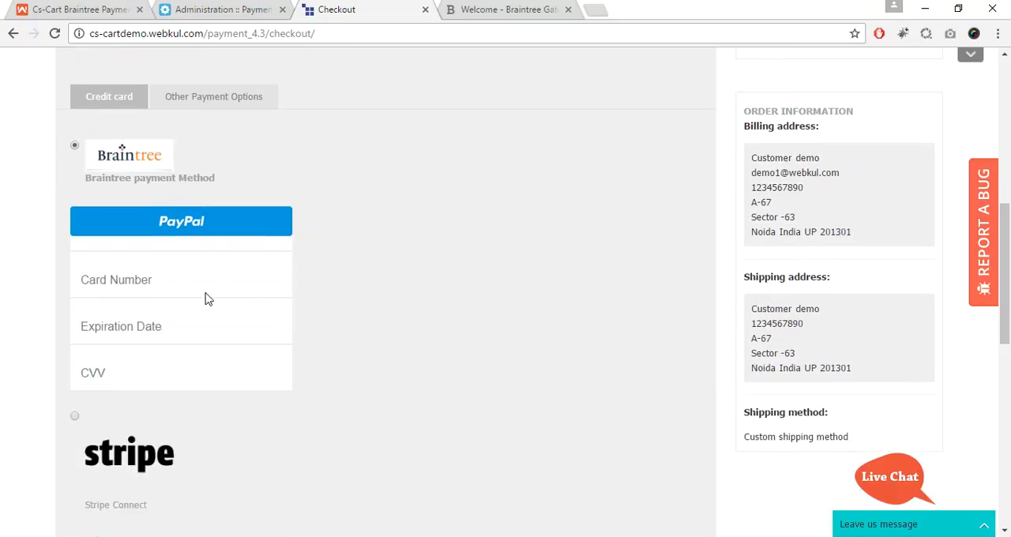
pyautogui.click(188, 273)
pyautogui.click(226, 232)
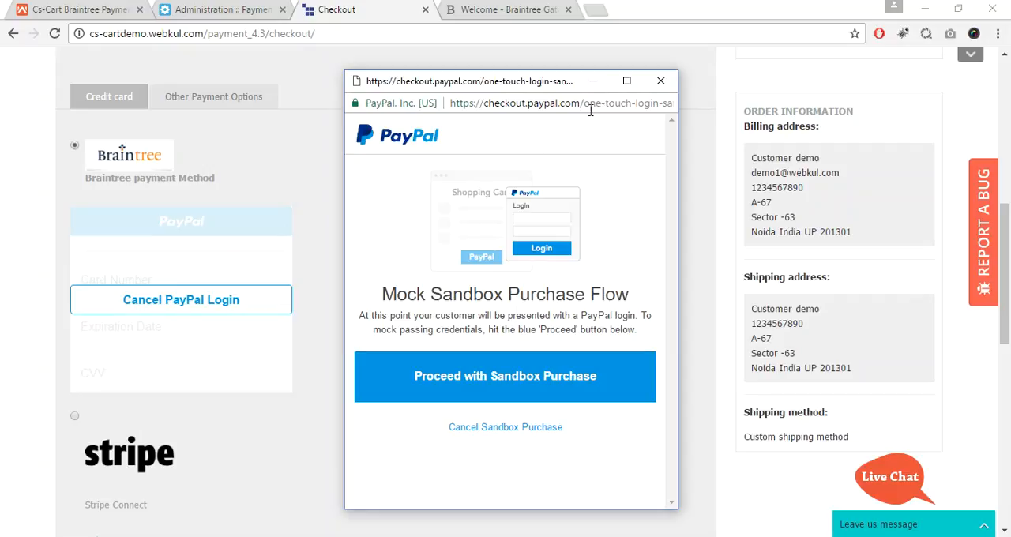
pyautogui.click(529, 390)
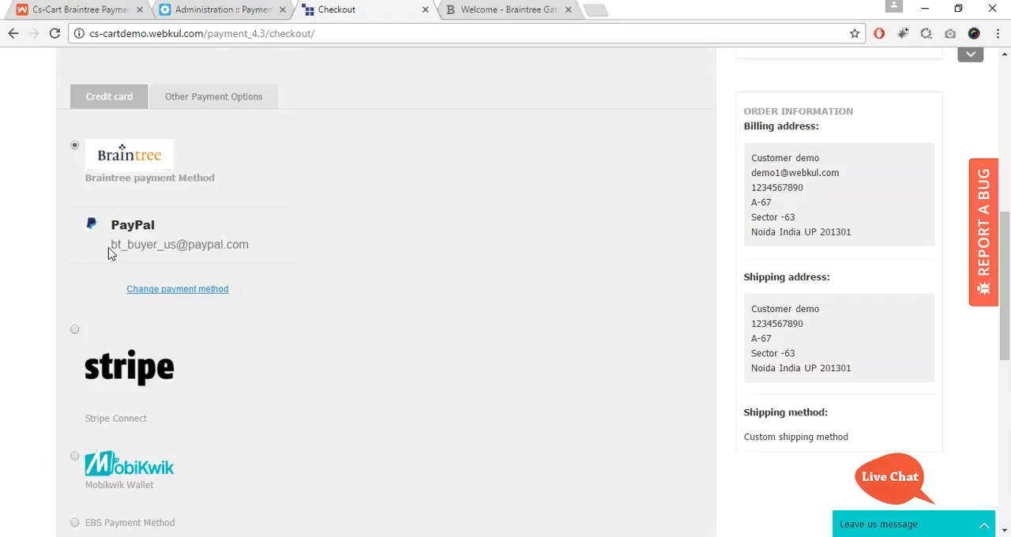
pyautogui.moveTo(1009, 294); pyautogui.dragTo(1008, 413)
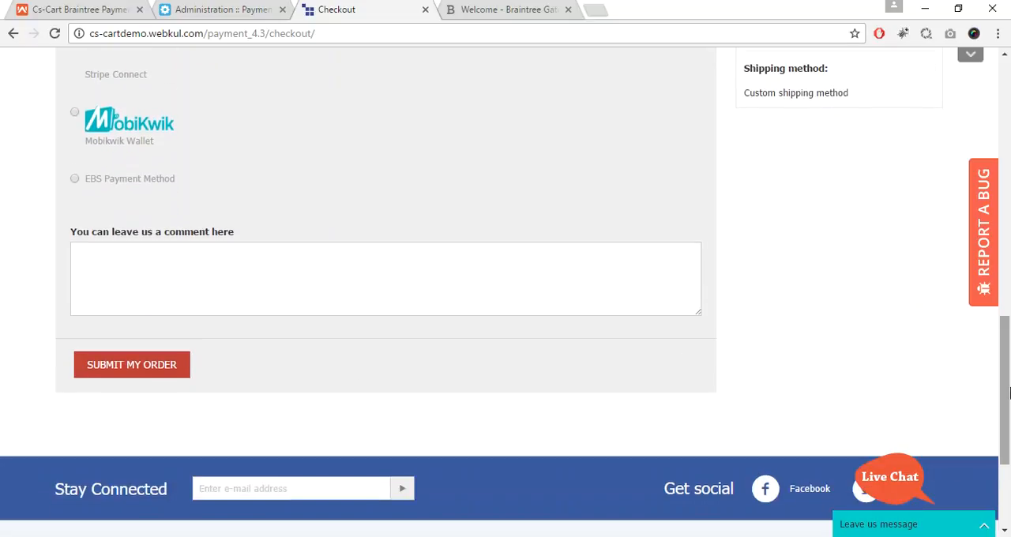
pyautogui.click(136, 375)
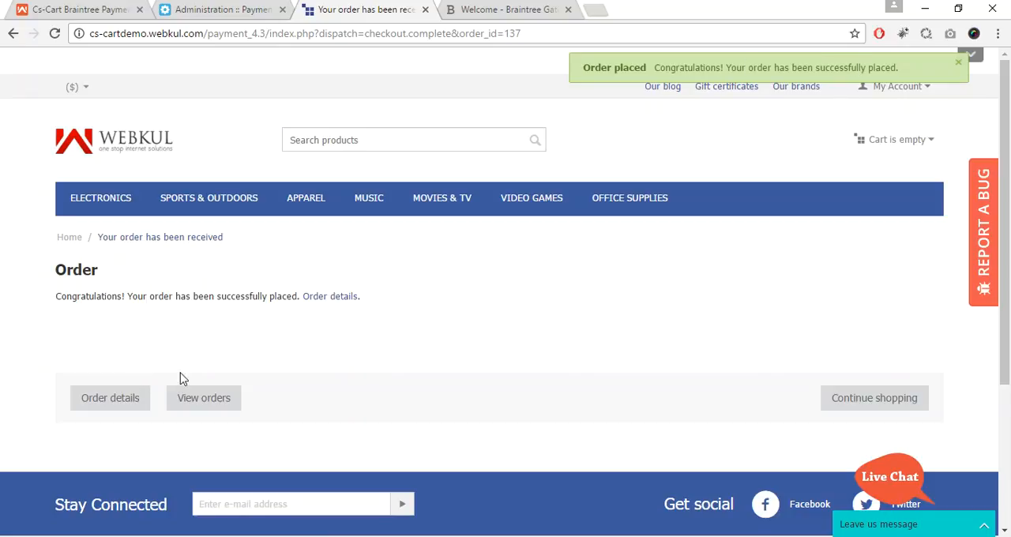
# Step: Open the placed order's details on the storefront and review its product information and payment summary
pyautogui.click(102, 411)
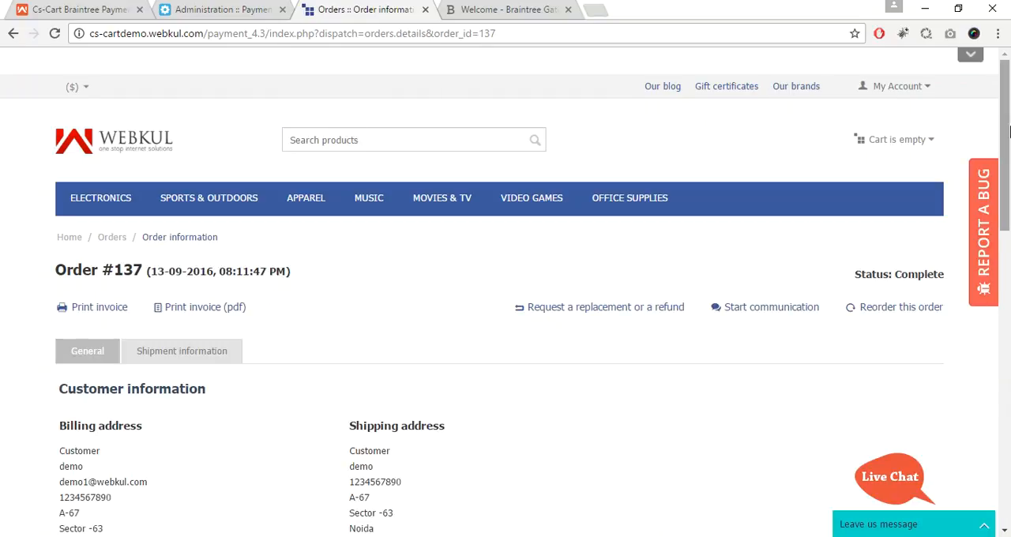
pyautogui.scroll(-3, 1008, 222)
pyautogui.scroll(-4, 1007, 222)
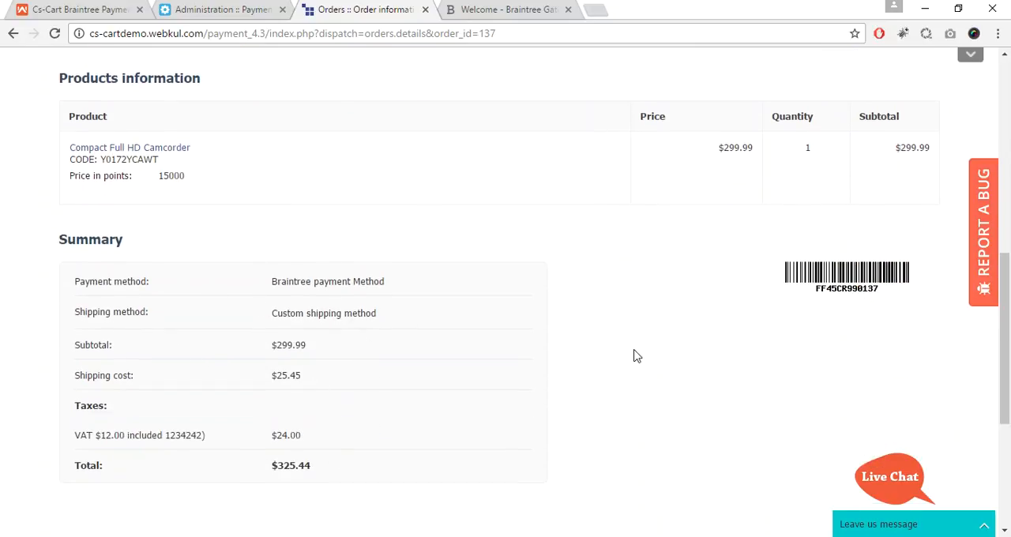
pyautogui.moveTo(1008, 345); pyautogui.dragTo(1008, 149)
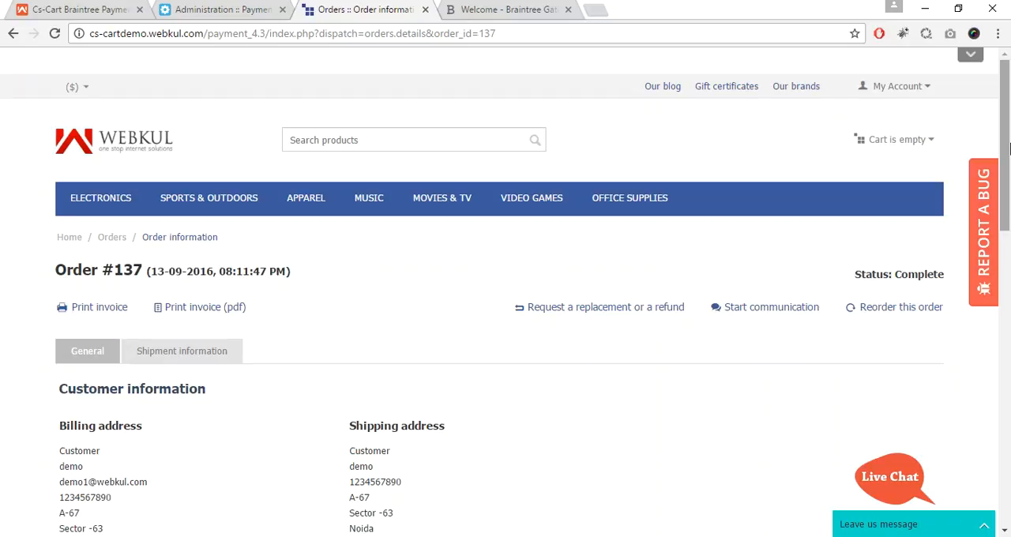
# Step: Return to the administration panel, open the newest order from the orders list and examine its Braintree payment information
pyautogui.hotkey('ctrl', 'w')
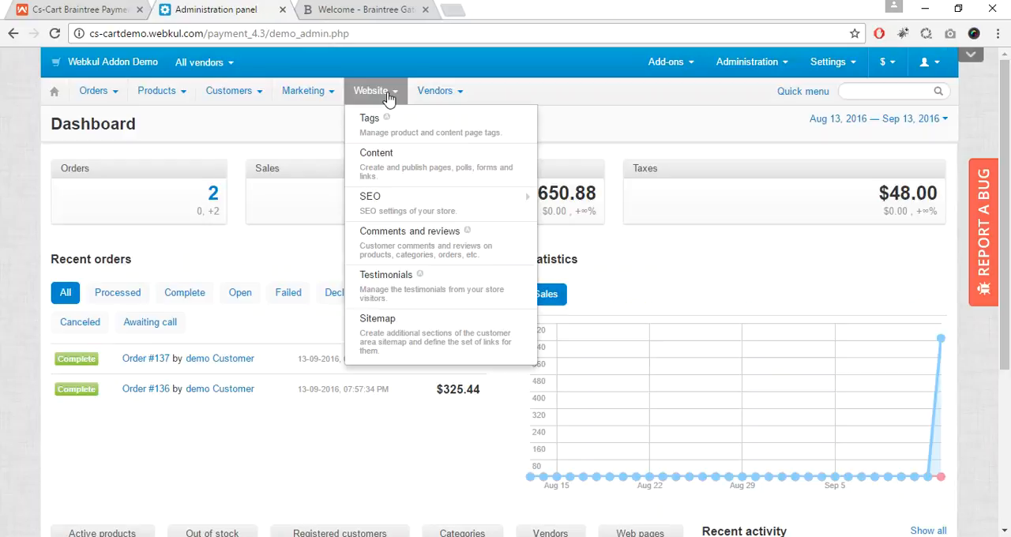
pyautogui.moveTo(111, 90)
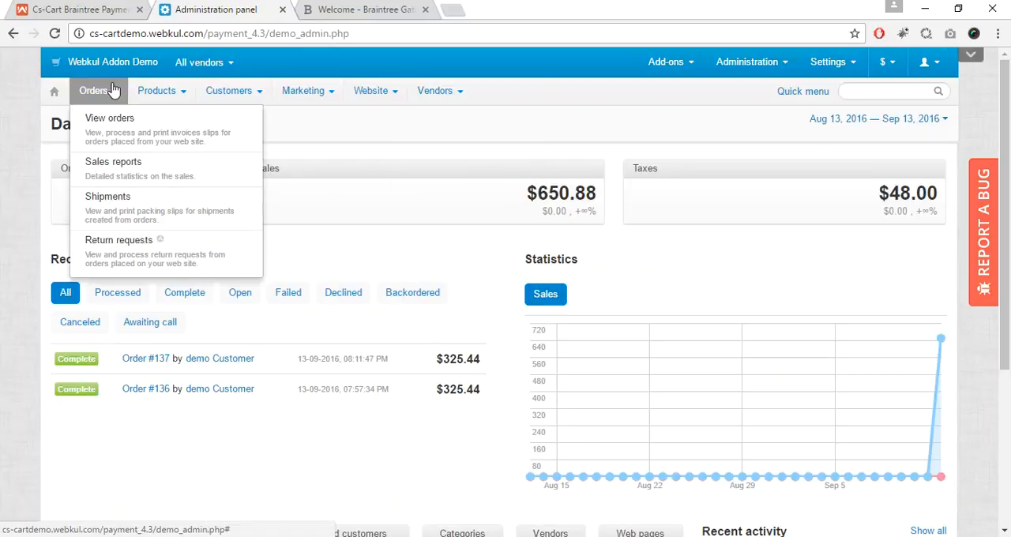
pyautogui.click(118, 124)
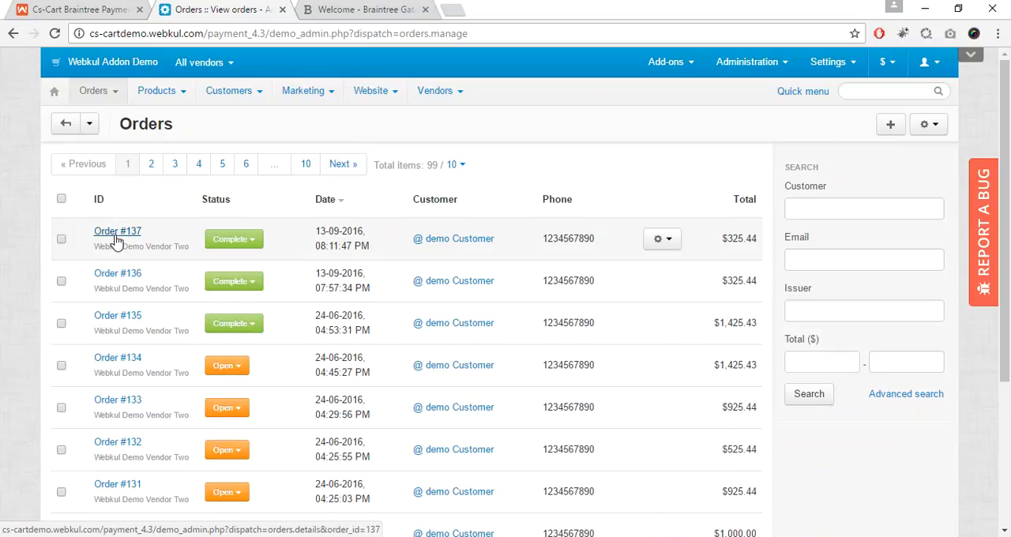
pyautogui.click(117, 239)
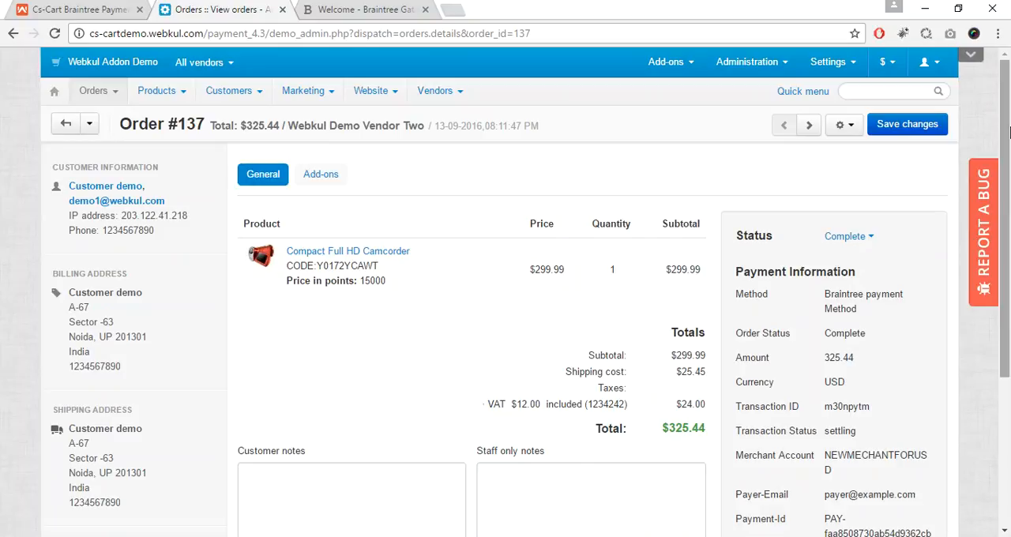
pyautogui.moveTo(1010, 184); pyautogui.dragTo(1008, 255)
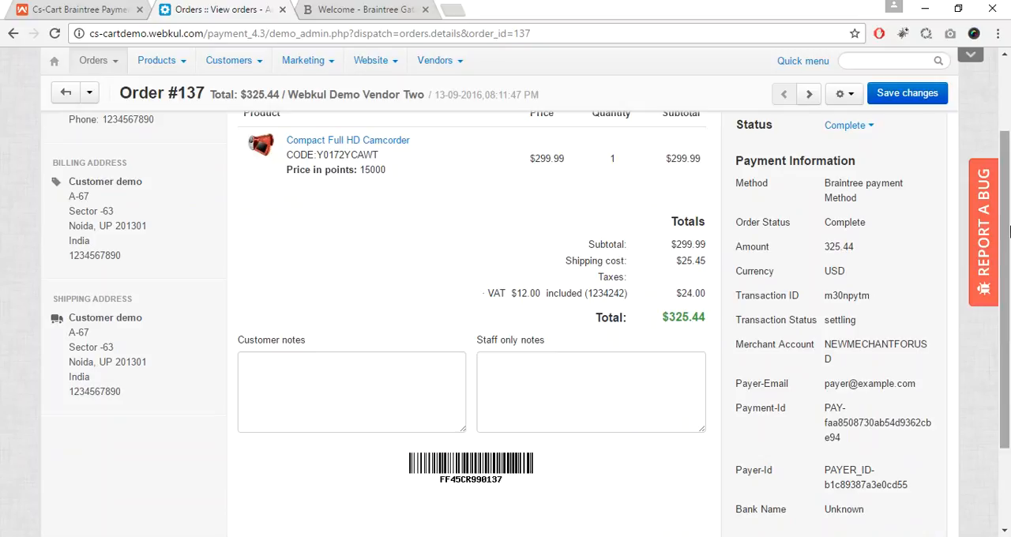
pyautogui.moveTo(1009, 230); pyautogui.dragTo(1009, 292)
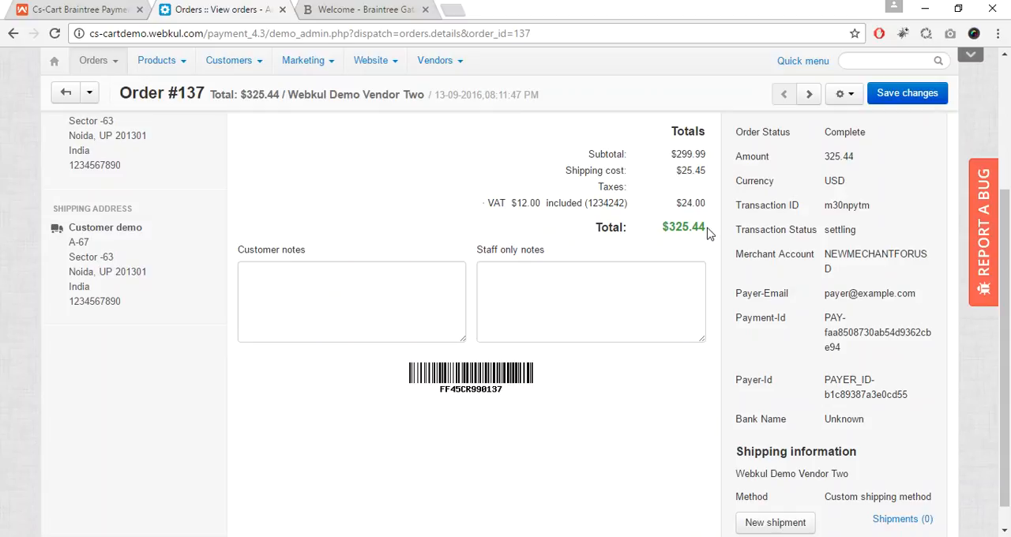